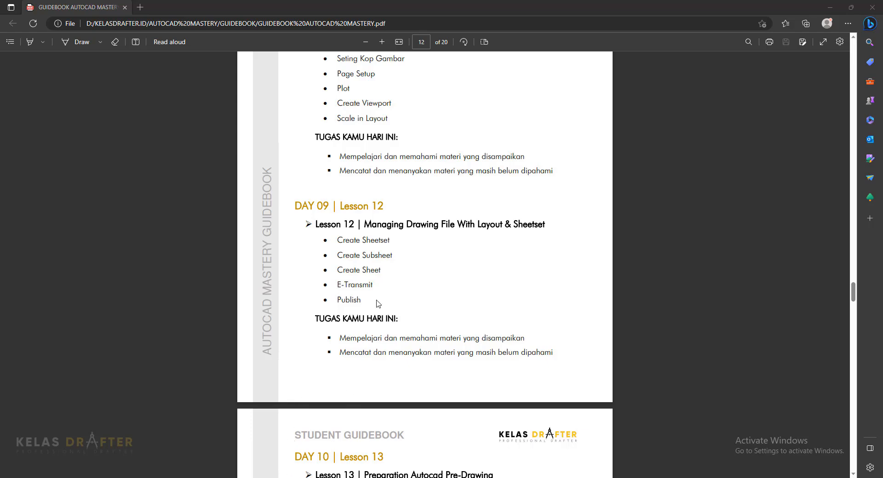
# Step: Switch to AutoCAD and display the model space of Drawing1
pyautogui.click(277, 477)
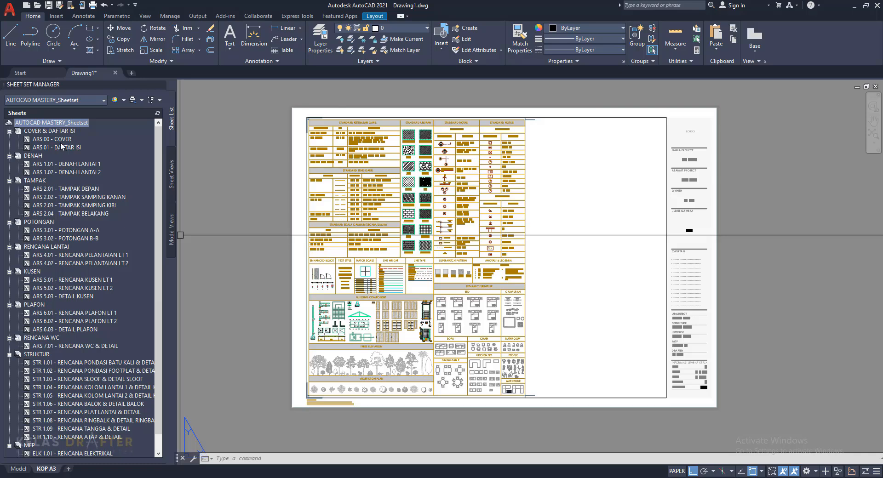
pyautogui.moveTo(62, 140)
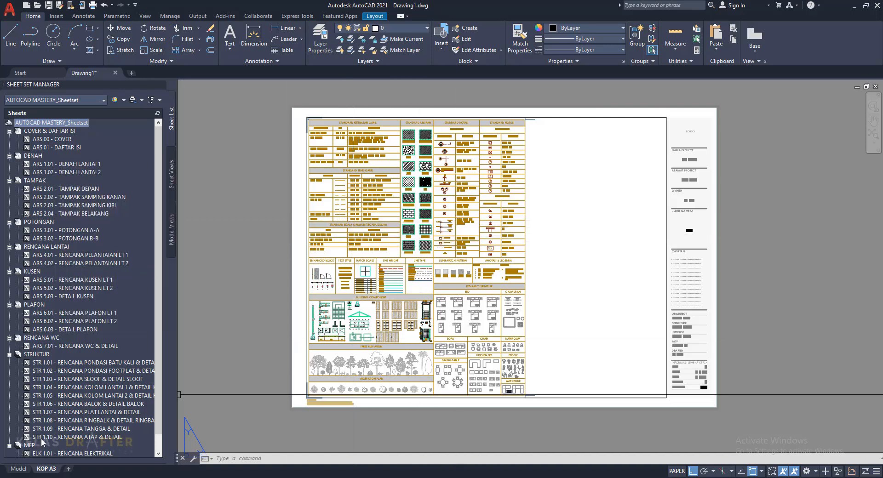
pyautogui.click(19, 469)
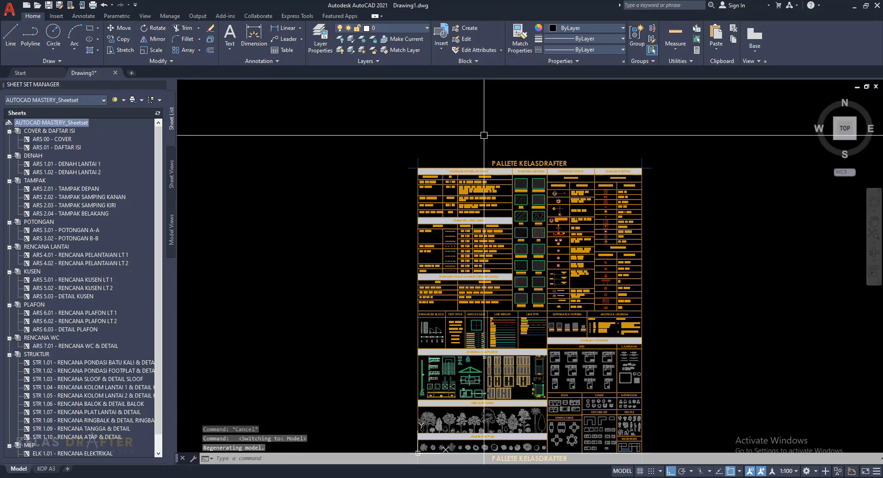
# Step: Examine the model-space plot settings with the DWG To PDF.pc3 plotter and the available plot style tables, without plotting
pyautogui.hotkey('ctrl', 'p')
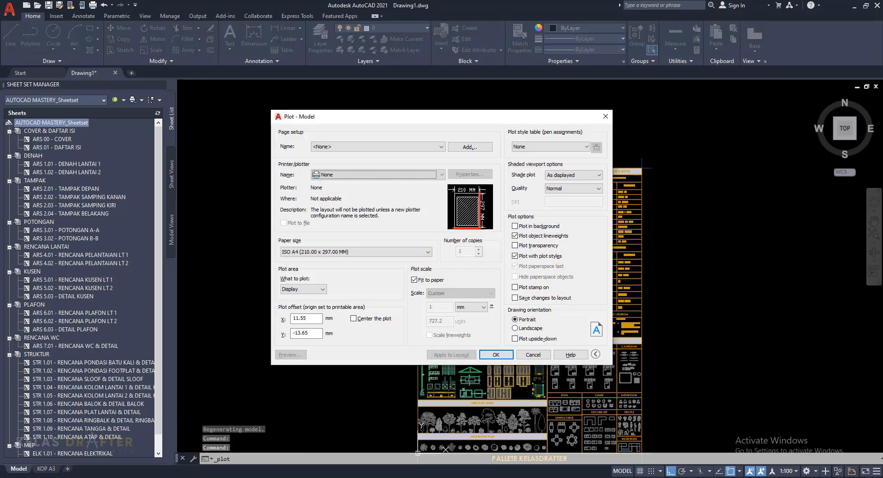
pyautogui.click(574, 147)
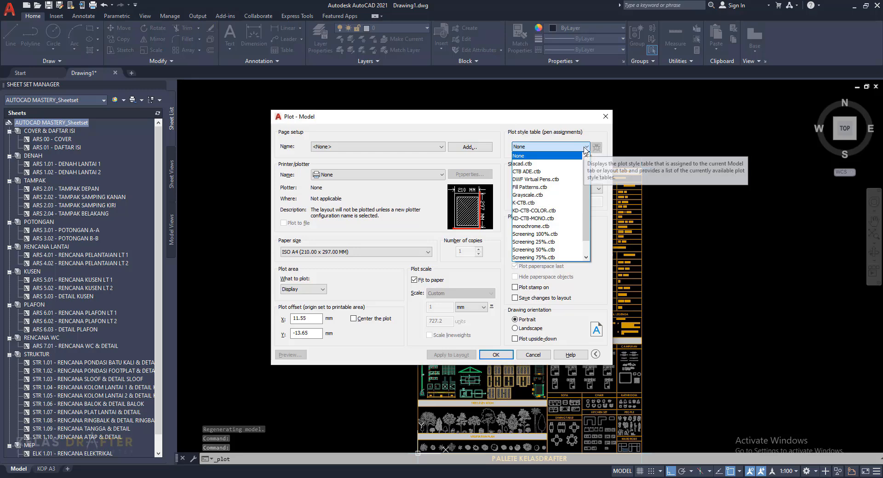
pyautogui.click(585, 148)
pyautogui.click(428, 146)
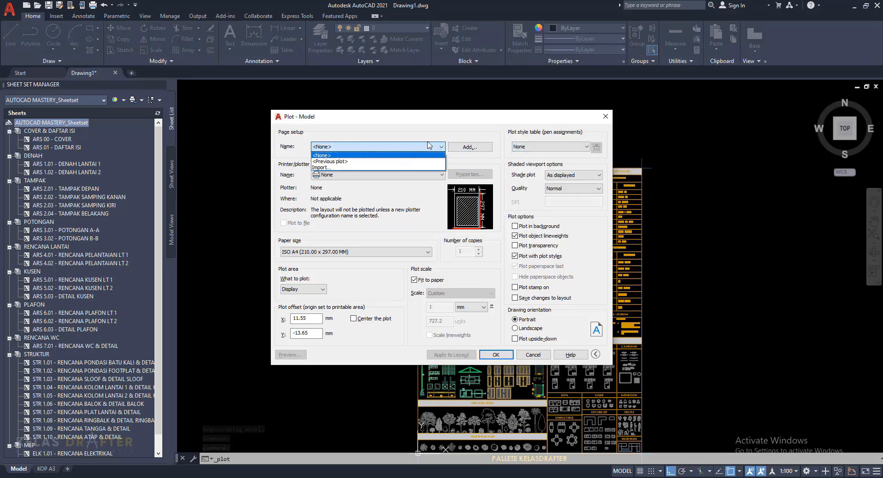
pyautogui.click(377, 175)
pyautogui.click(377, 175)
pyautogui.click(356, 301)
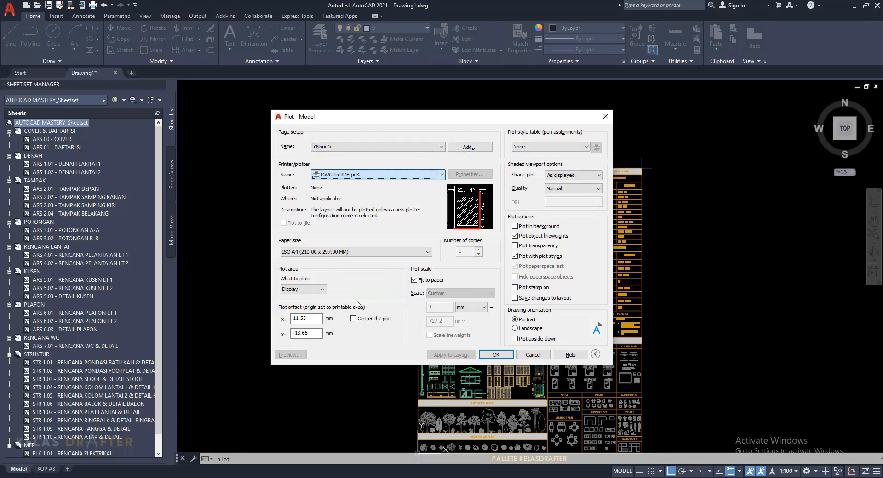
pyautogui.click(574, 147)
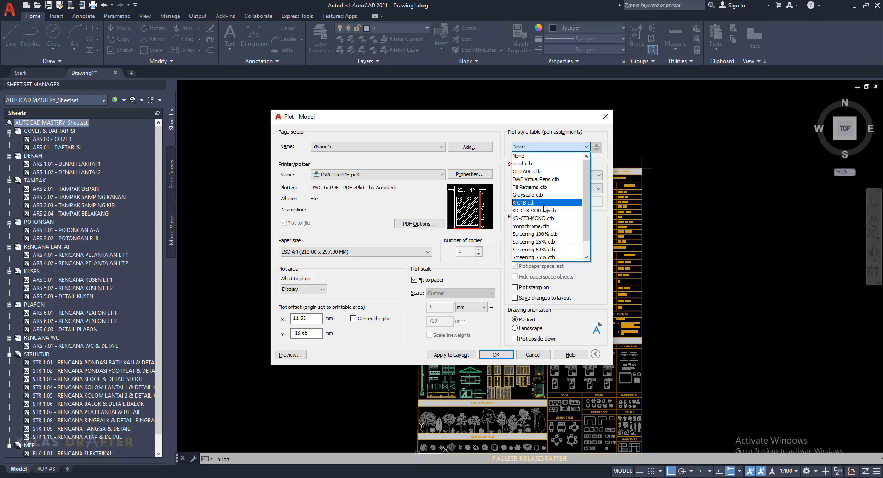
pyautogui.click(581, 118)
pyautogui.click(605, 118)
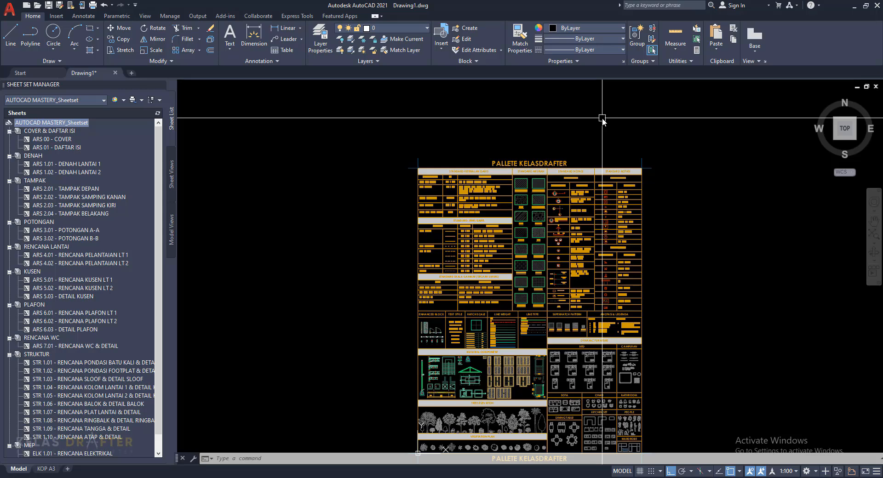
# Step: Create a transmittal setup named LATIHAN ETRANSMIT, based on Standard, for the AUTOCAD MASTERY_Sheetset sheet set
pyautogui.moveTo(574, 150)
pyautogui.mouseDown(button='middle')
pyautogui.moveTo(561, 123)
pyautogui.moveTo(550, 130)
pyautogui.mouseUp(button='middle')
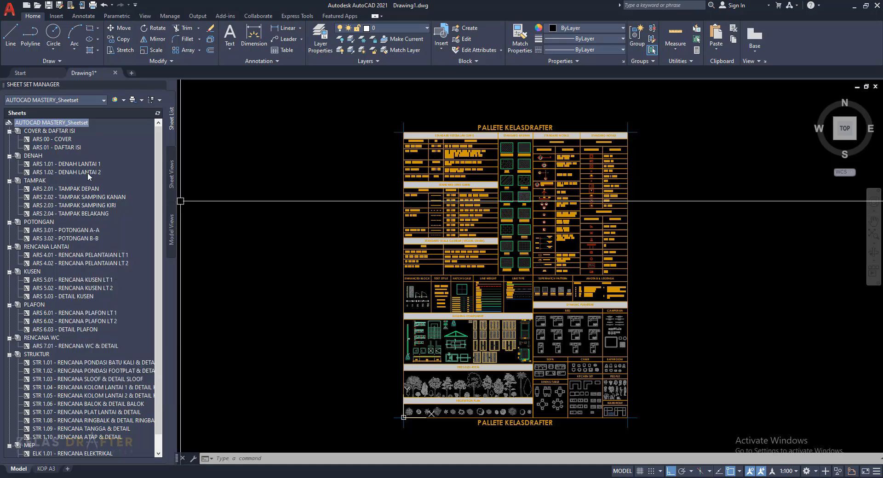
pyautogui.moveTo(87, 172)
pyautogui.rightClick(37, 125)
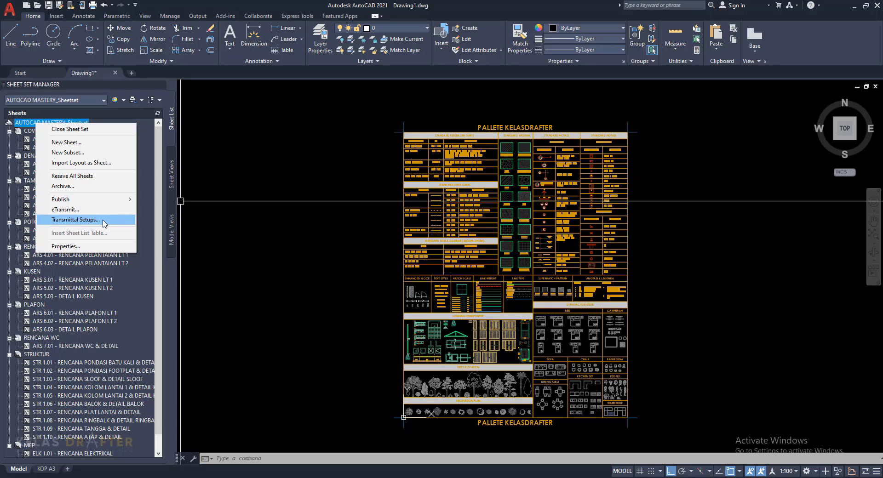
pyautogui.click(76, 219)
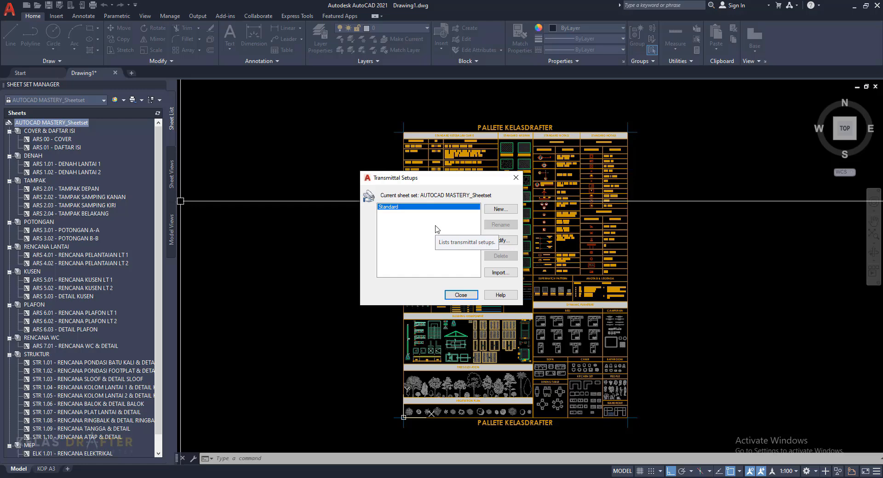
pyautogui.click(500, 209)
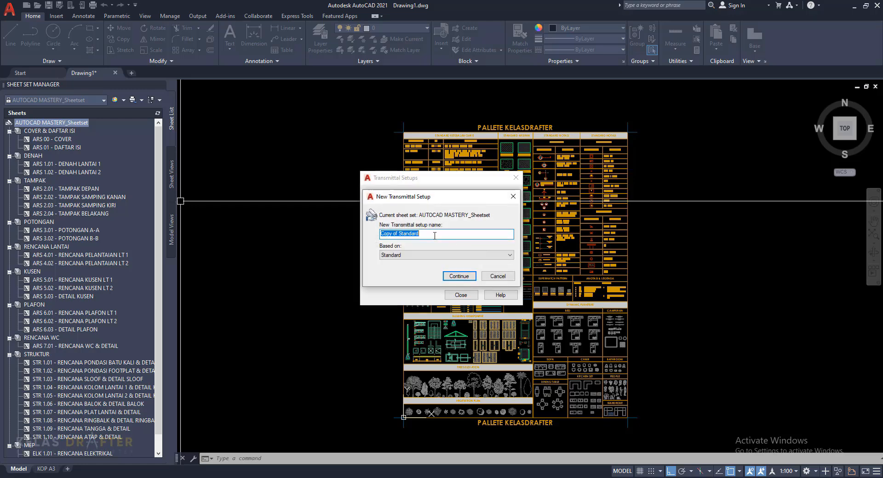
pyautogui.write('LATIHAN ETRANSMIT')
pyautogui.click(459, 277)
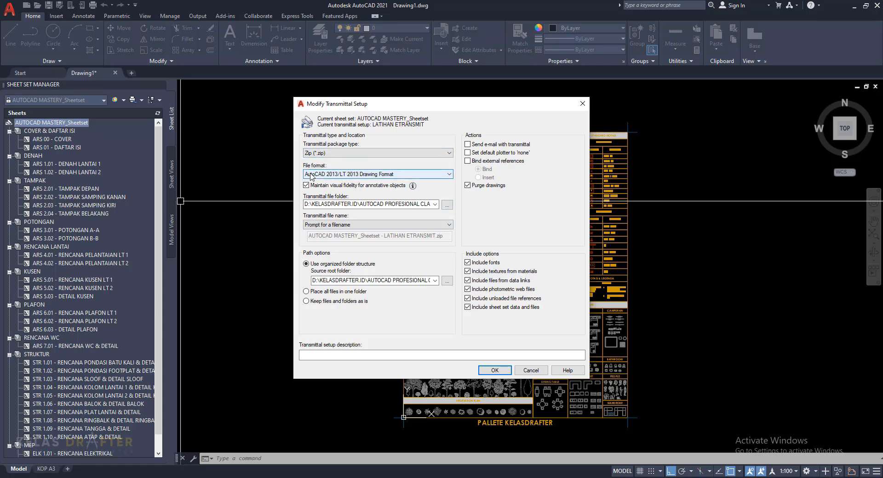
# Step: Set the transmittal setup's file format to AutoCAD 2007/LT 2007 Drawing Format
pyautogui.click(326, 176)
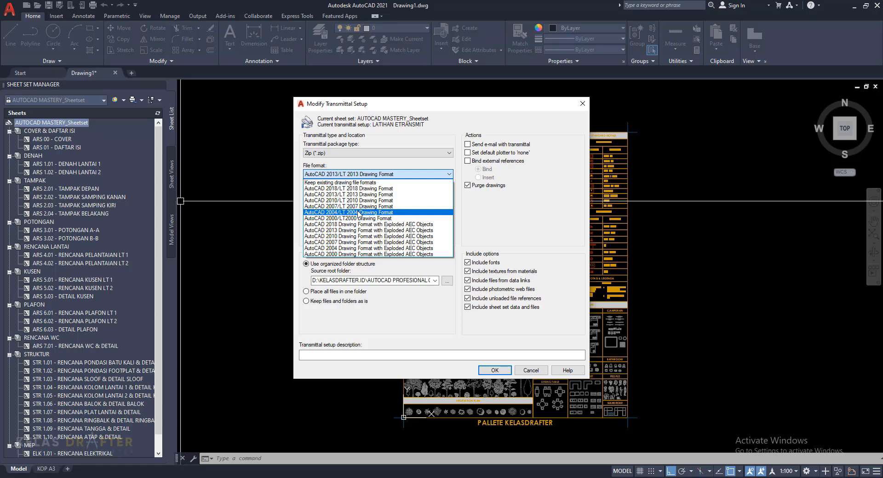
pyautogui.click(321, 174)
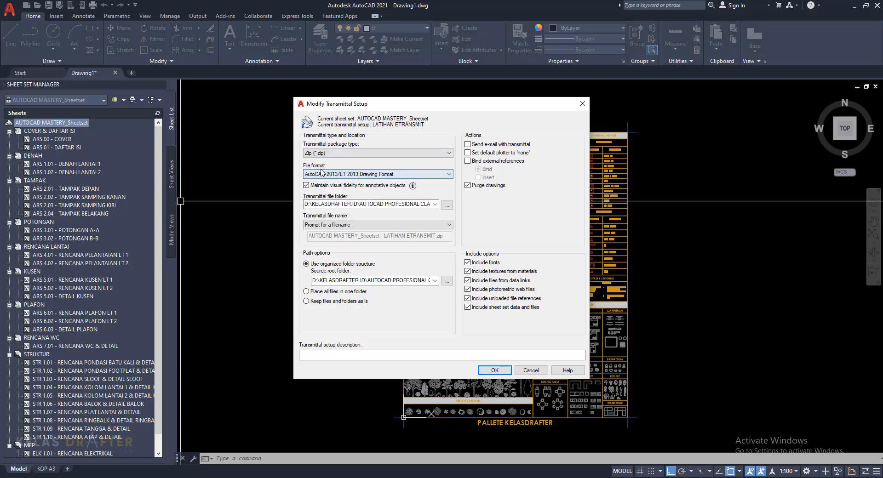
pyautogui.click(321, 174)
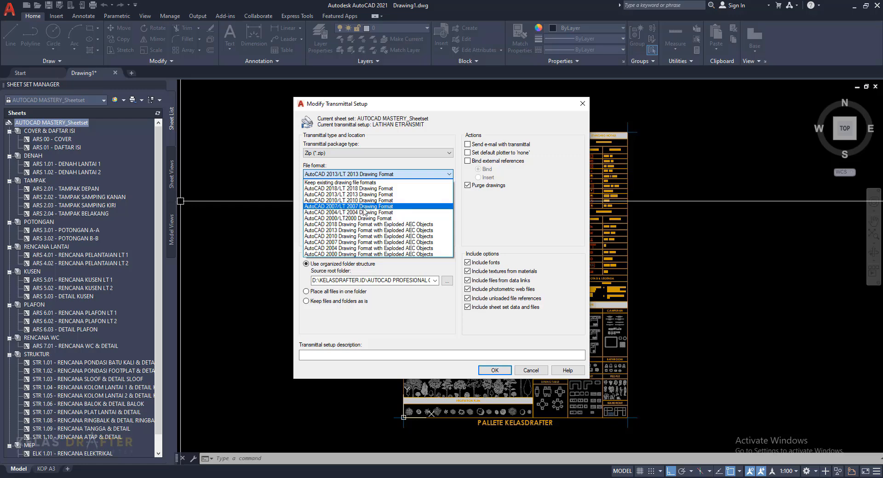
pyautogui.click(354, 207)
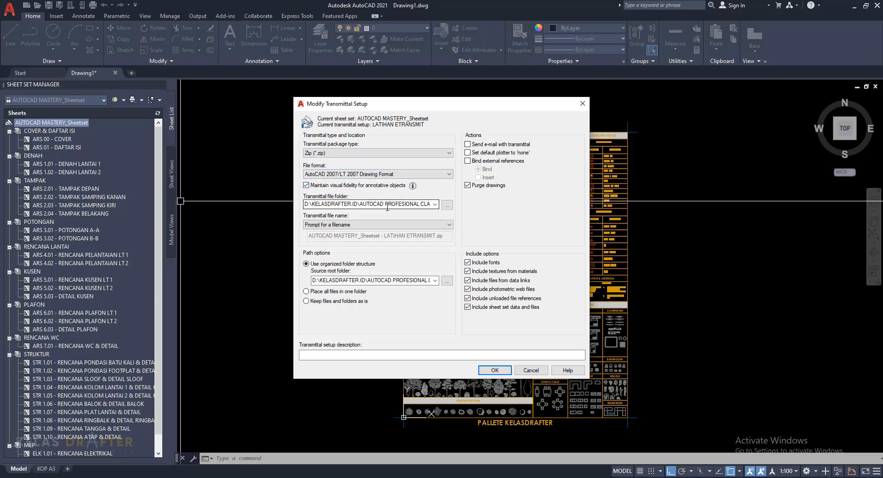
# Step: Set the transmittal file folder and source root folder to the AUTOCAD MASTERY_Sheetset folder and save the setup
pyautogui.click(447, 205)
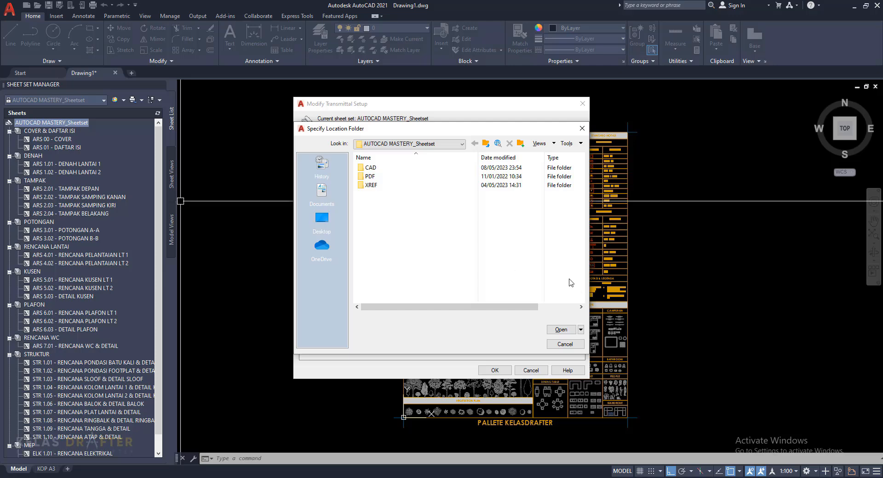
pyautogui.click(562, 328)
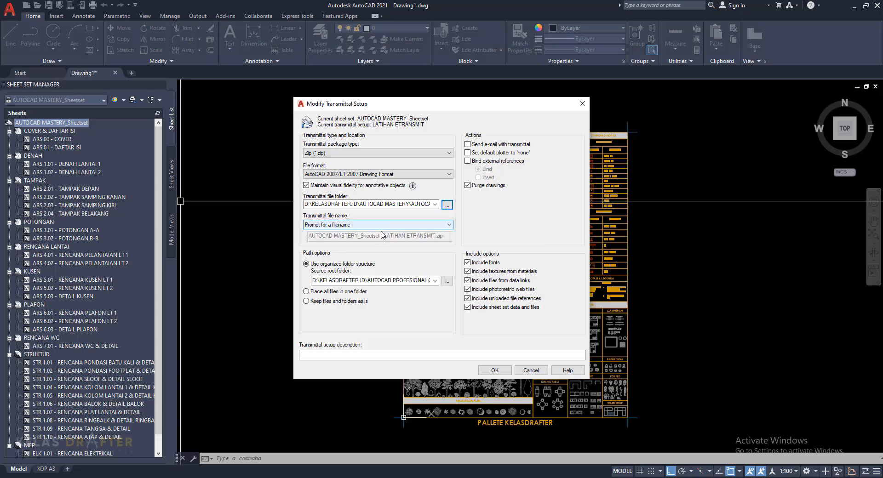
pyautogui.click(447, 205)
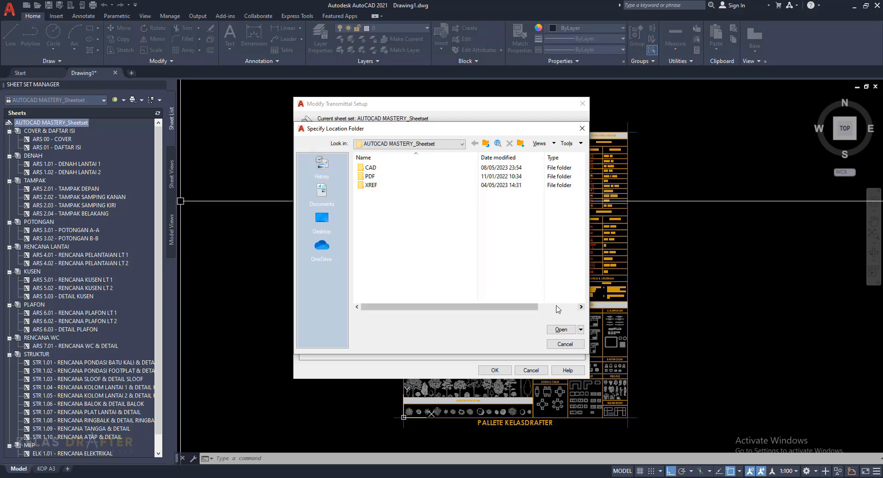
pyautogui.click(568, 330)
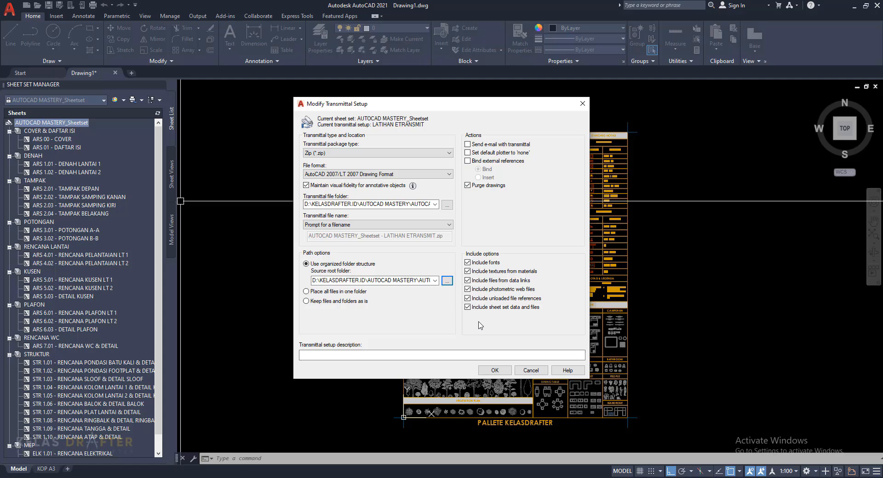
pyautogui.click(492, 371)
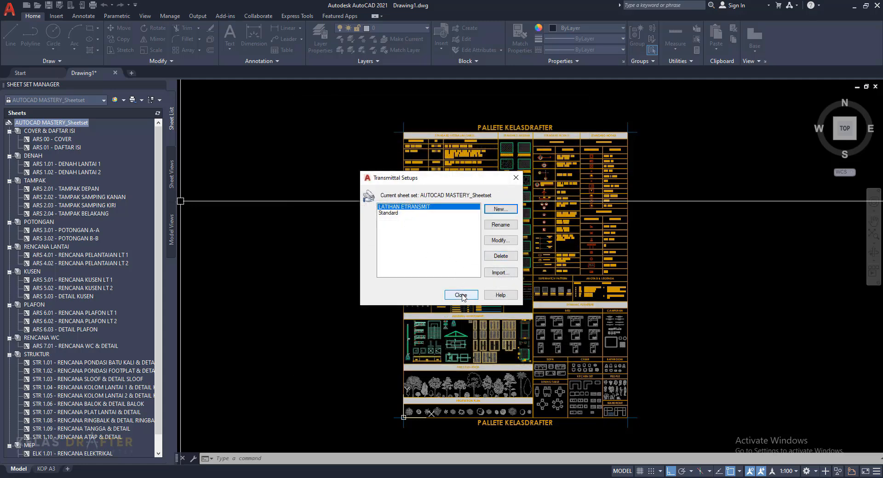
pyautogui.click(462, 295)
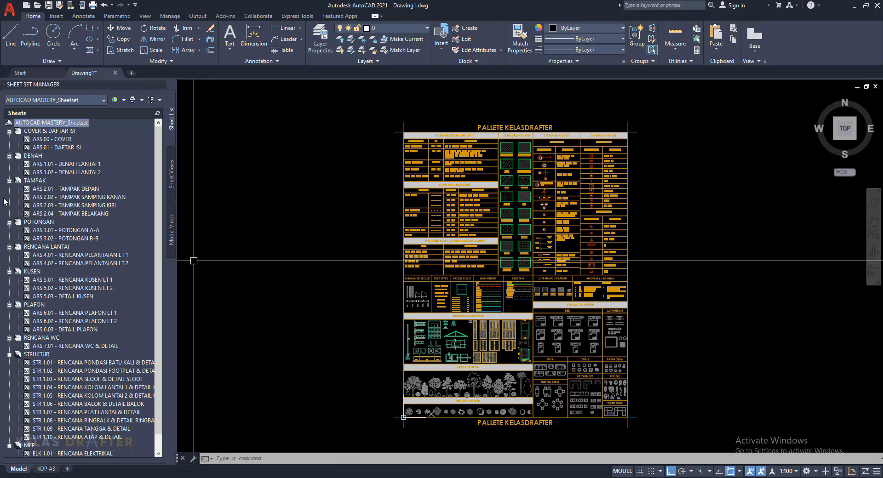
# Step: Try to start eTransmit for the AUTOCAD MASTERY_Sheetset sheet set
pyautogui.rightClick(61, 122)
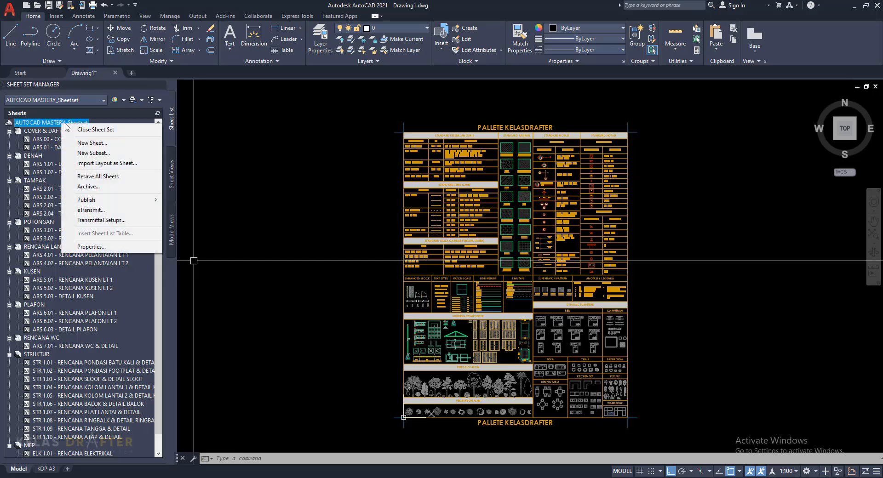
pyautogui.click(91, 211)
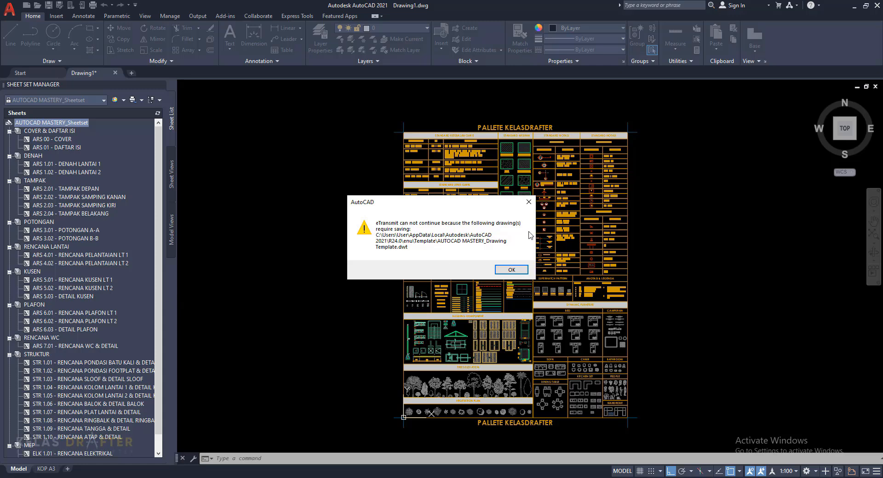
pyautogui.click(529, 204)
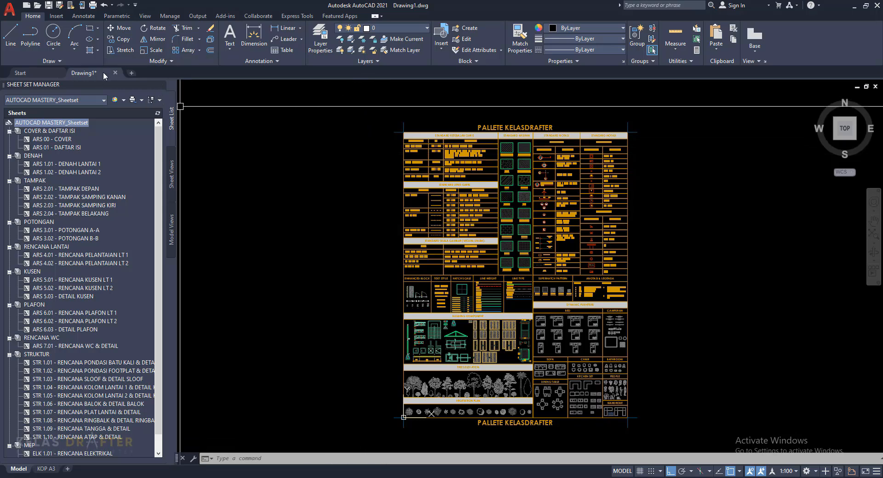
# Step: Close the Drawing1 drawing without saving its changes
pyautogui.rightClick(54, 123)
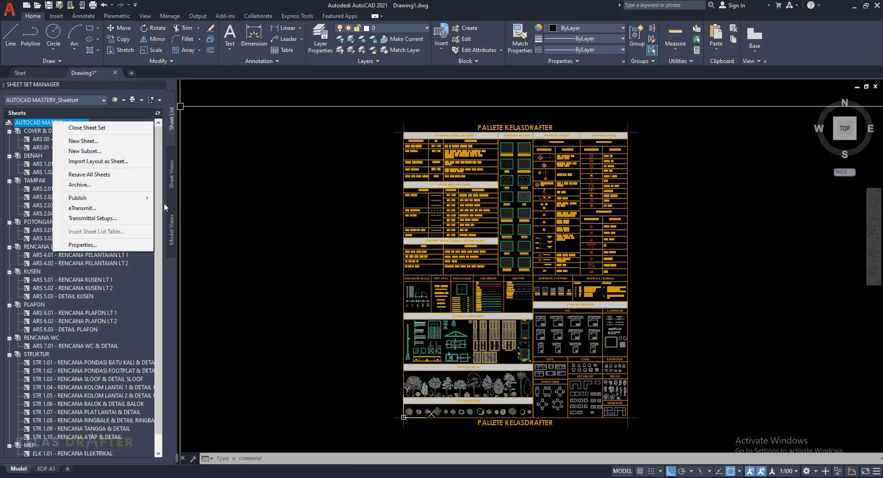
pyautogui.click(251, 163)
pyautogui.click(225, 131)
pyautogui.click(216, 122)
pyautogui.click(210, 116)
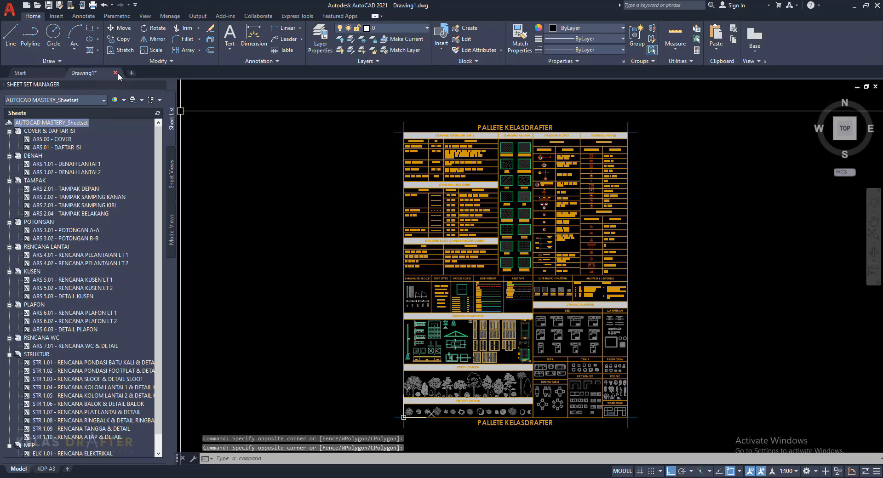
pyautogui.click(115, 73)
pyautogui.click(444, 263)
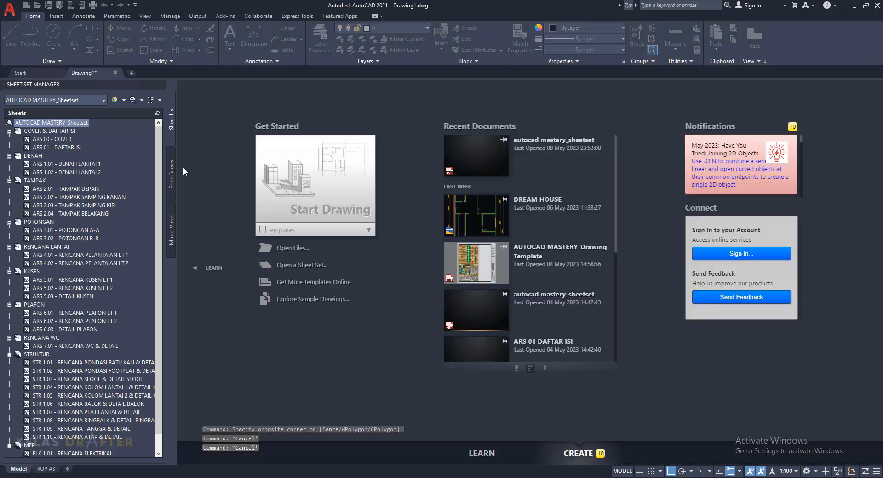
# Step: Start a new drawing and open eTransmit for the AUTOCAD MASTERY_Sheetset sheet set
pyautogui.rightClick(58, 124)
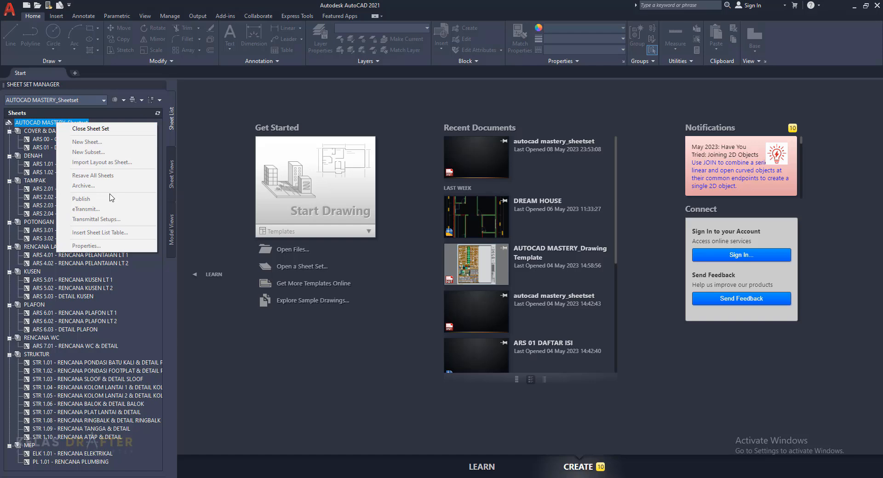
pyautogui.click(40, 123)
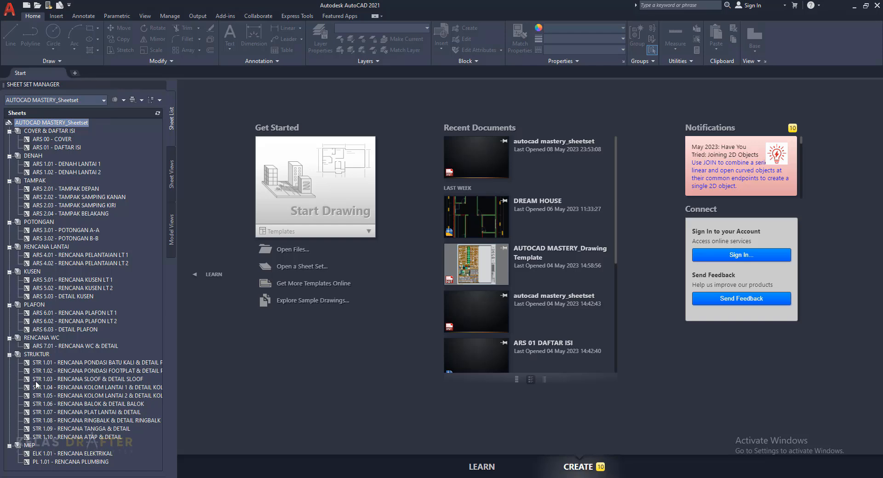
pyautogui.click(79, 73)
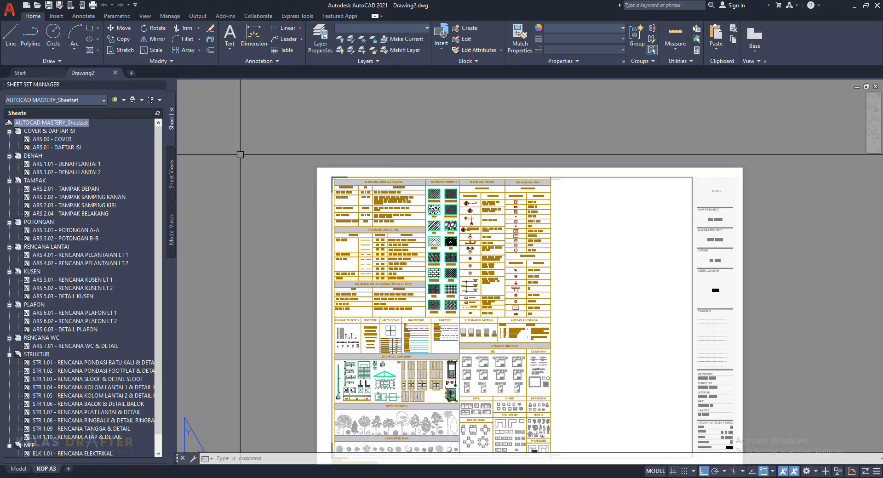
pyautogui.rightClick(63, 123)
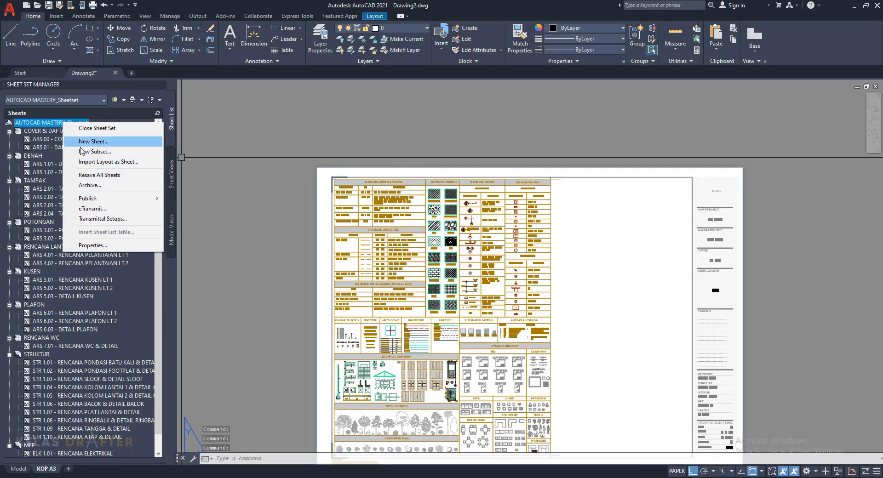
pyautogui.click(137, 209)
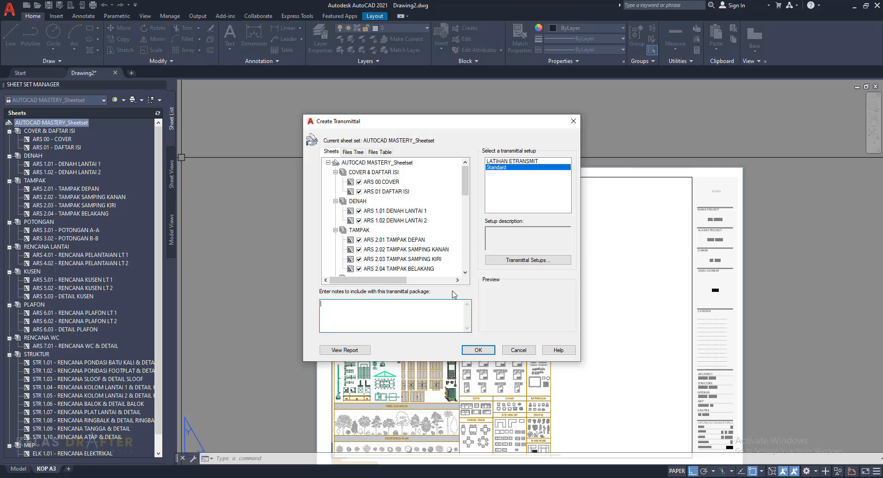
# Step: Review the file tree, the file table and the full sheet list of the sheet set's transmittal
pyautogui.click(365, 152)
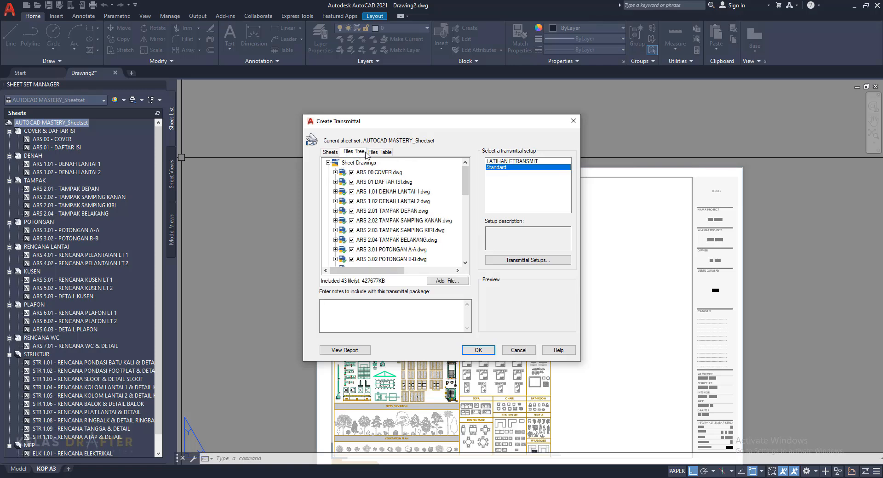
pyautogui.click(375, 153)
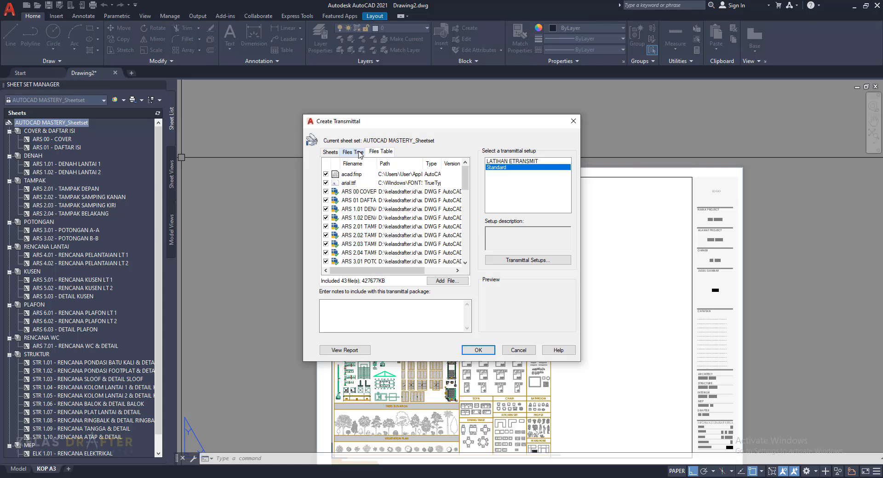
pyautogui.click(331, 152)
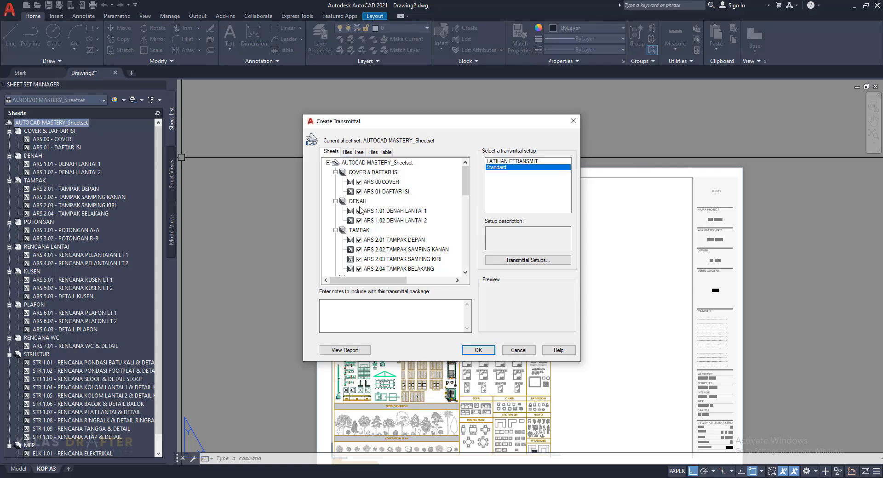
pyautogui.scroll(-7, 363, 253)
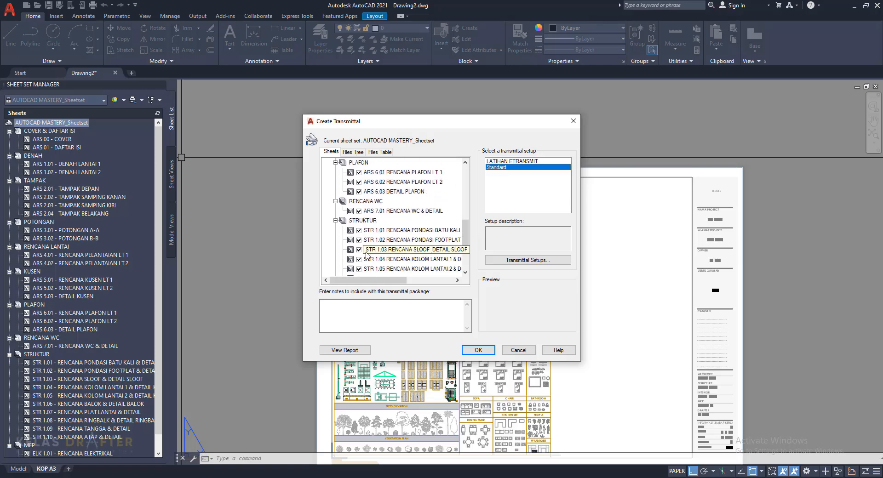
pyautogui.scroll(-3, 457, 247)
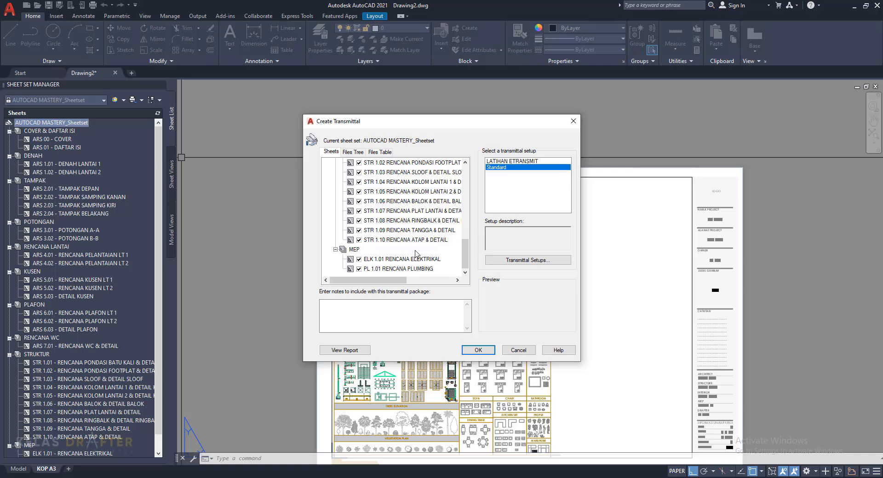
pyautogui.scroll(3, 413, 251)
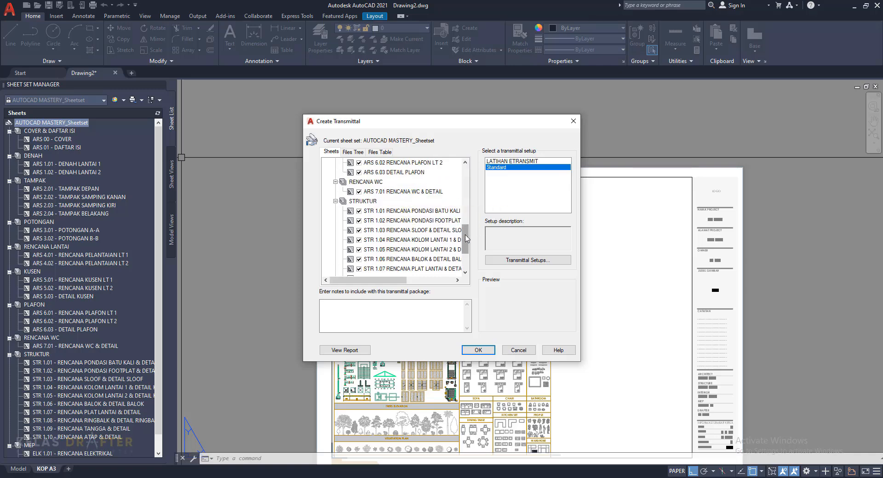
pyautogui.moveTo(465, 238); pyautogui.dragTo(463, 172)
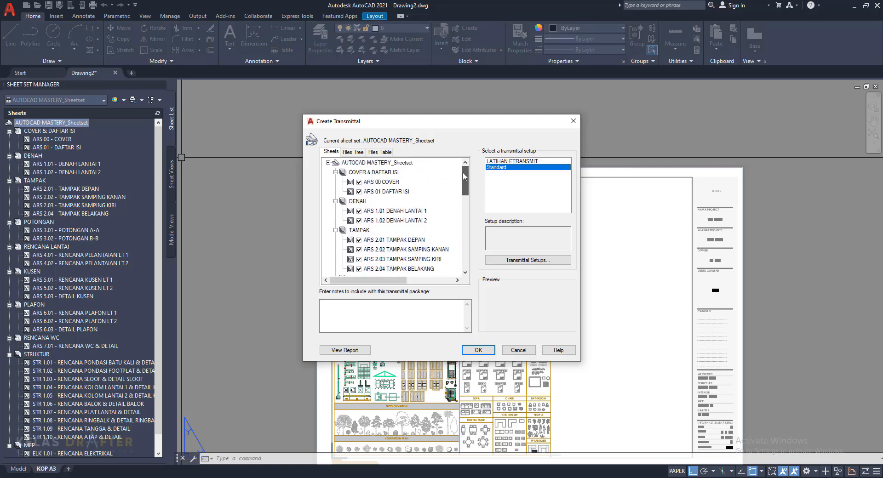
# Step: Exclude the ARS 00 COVER sheet from the transmittal and include it again
pyautogui.click(359, 182)
pyautogui.click(360, 192)
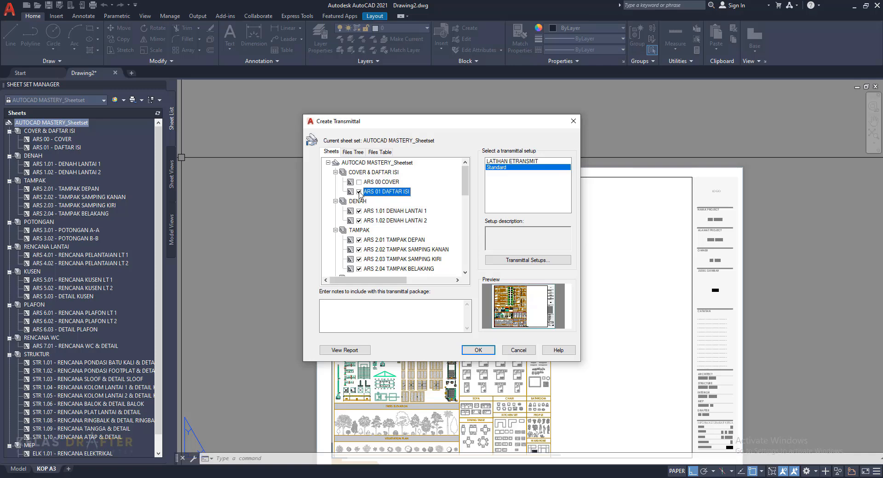
pyautogui.click(359, 182)
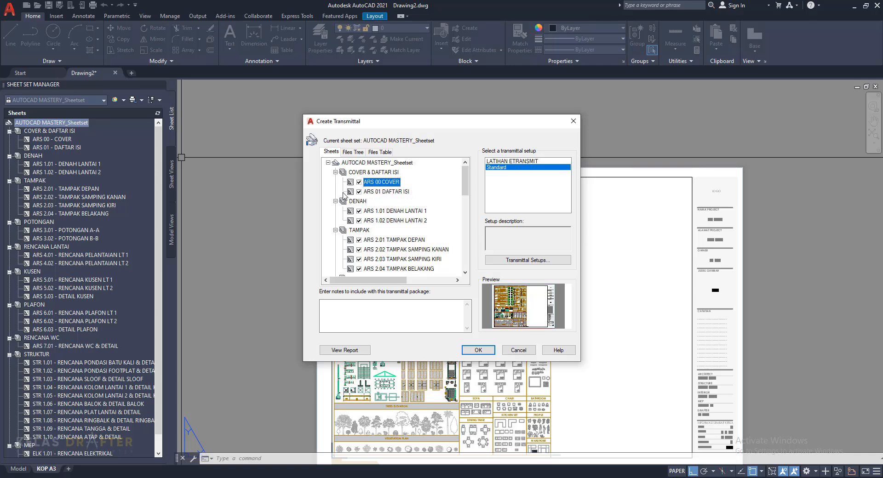
# Step: Examine the sheet drawings in the file tree and the fonts, plot styles and referenced drawings in the file table
pyautogui.click(353, 152)
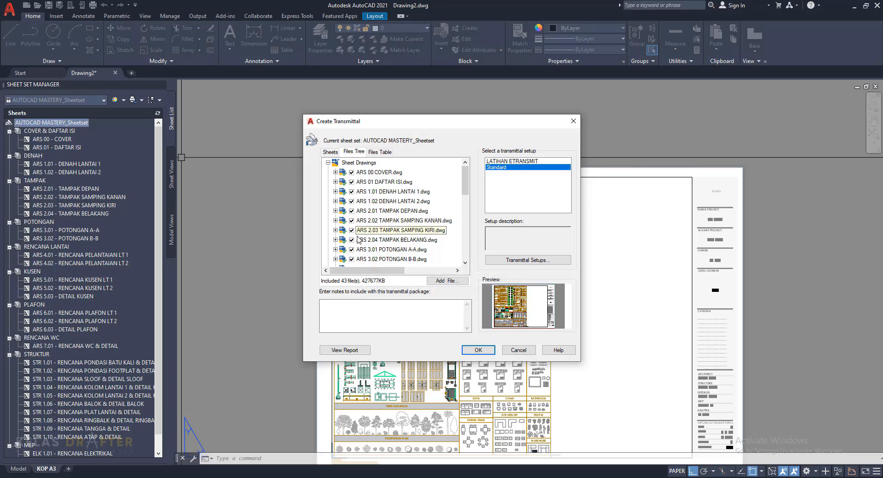
pyautogui.scroll(-2, 377, 244)
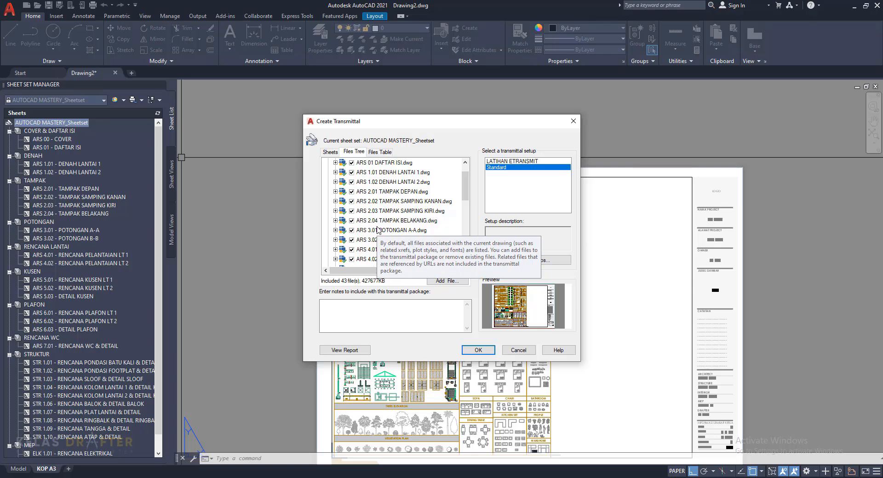
pyautogui.scroll(2, 448, 169)
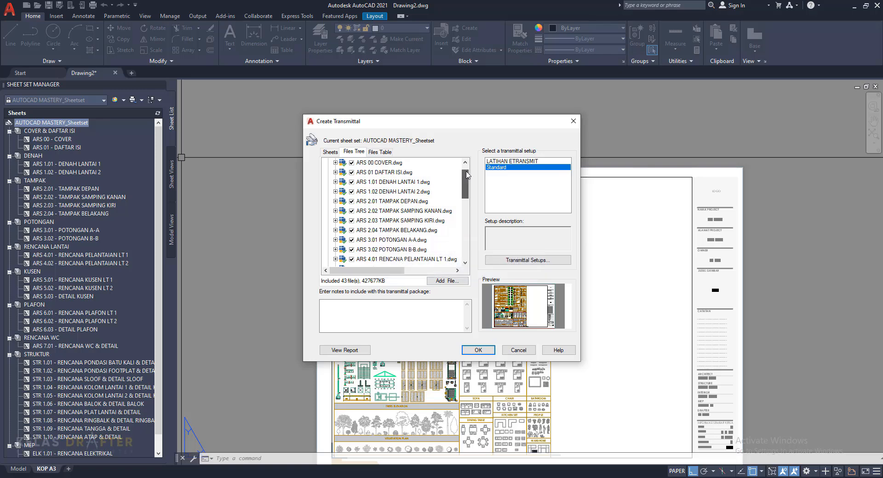
pyautogui.click(391, 153)
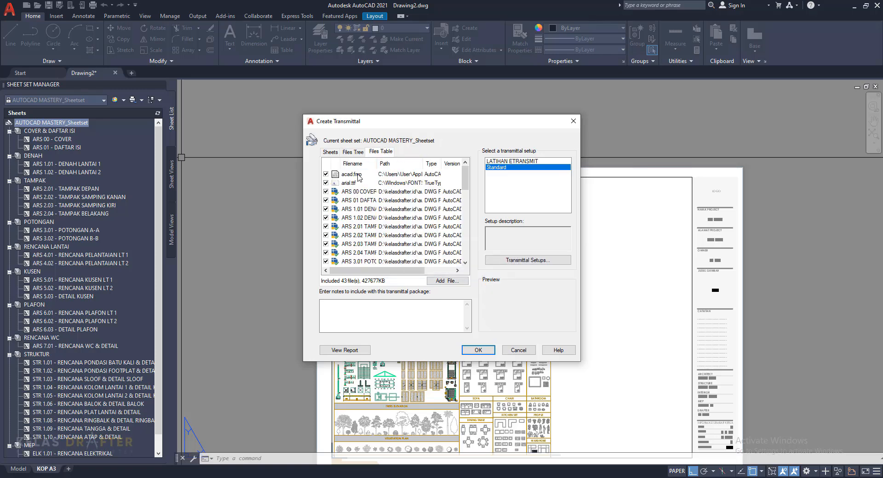
pyautogui.scroll(-7, 384, 250)
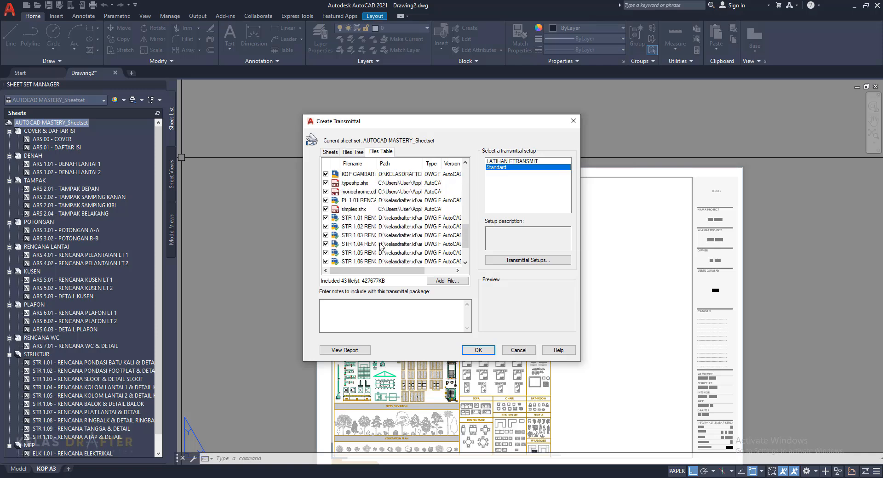
pyautogui.scroll(2, 356, 212)
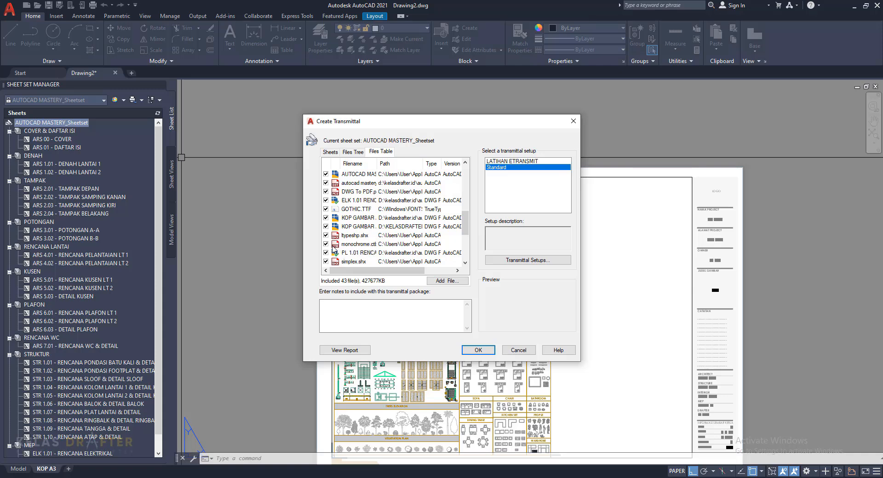
pyautogui.scroll(-1, 363, 246)
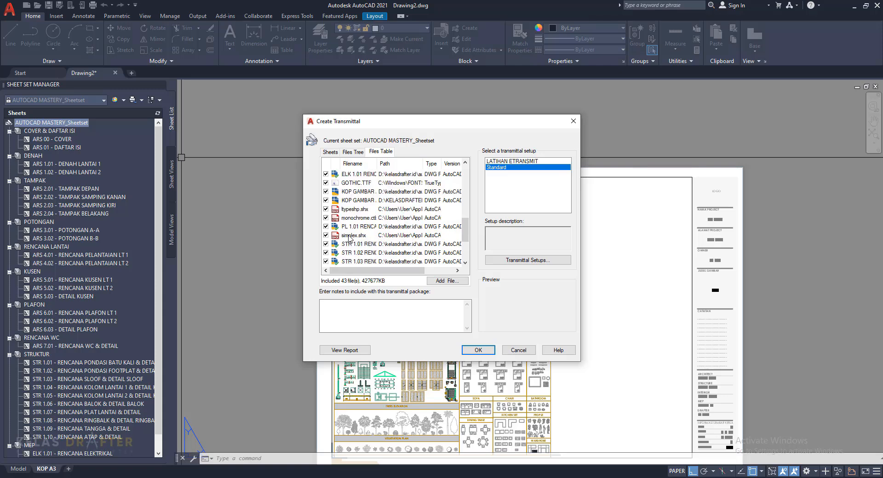
pyautogui.scroll(2, 349, 237)
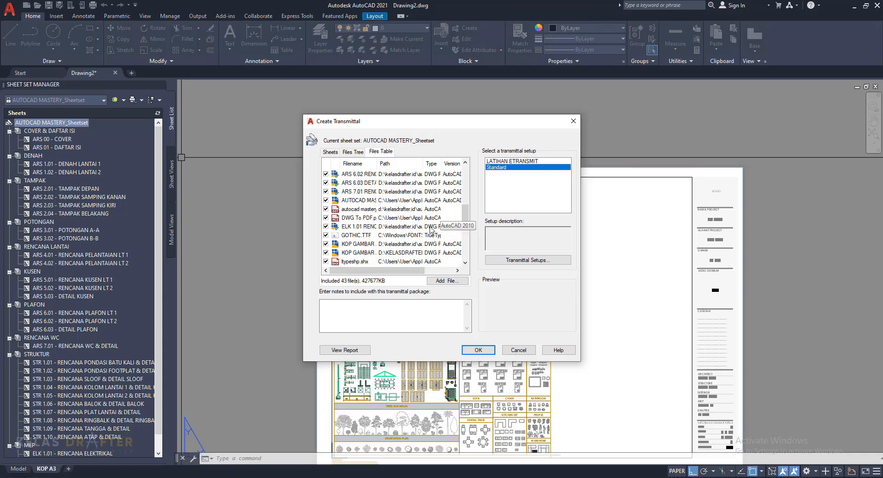
pyautogui.scroll(-3, 365, 227)
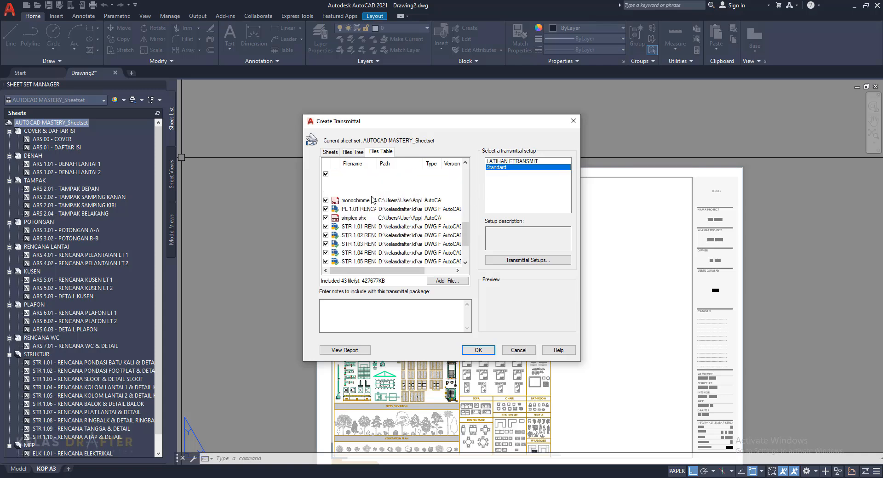
pyautogui.click(353, 152)
pyautogui.click(330, 152)
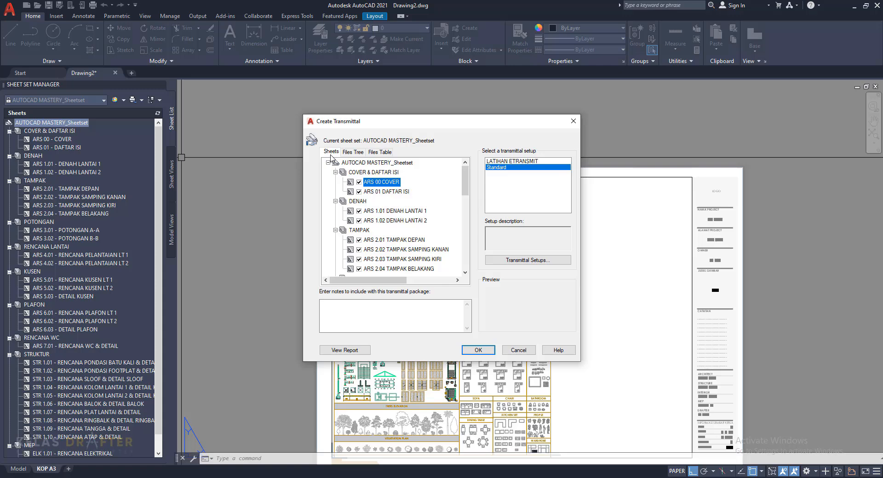
# Step: Make LATIHAN ETRANSMIT the active transmittal setup and check the sheet and file lists again
pyautogui.click(526, 262)
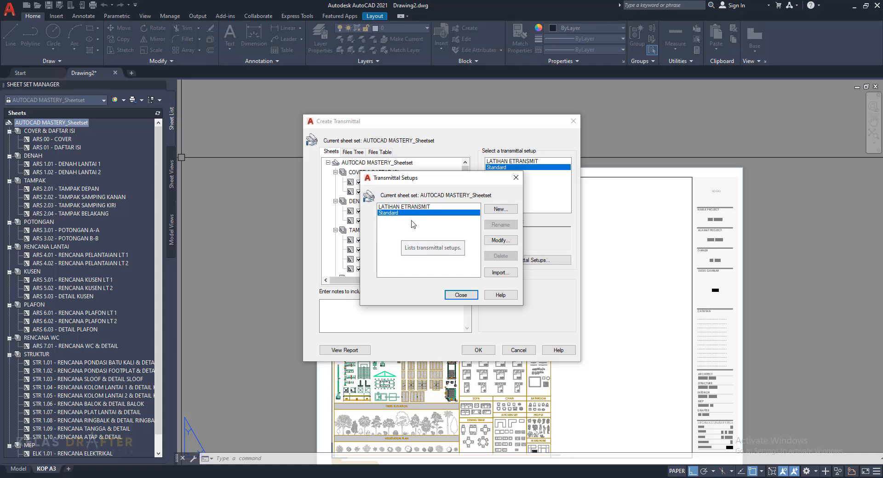
pyautogui.click(400, 208)
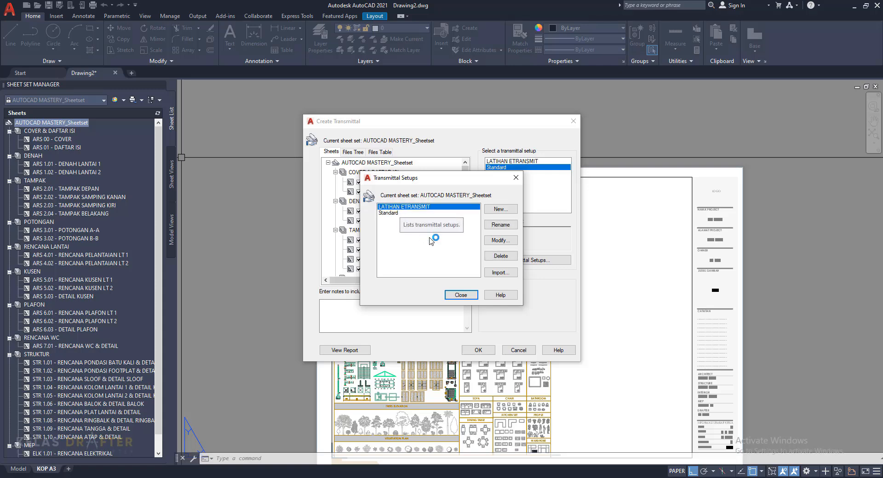
pyautogui.click(460, 294)
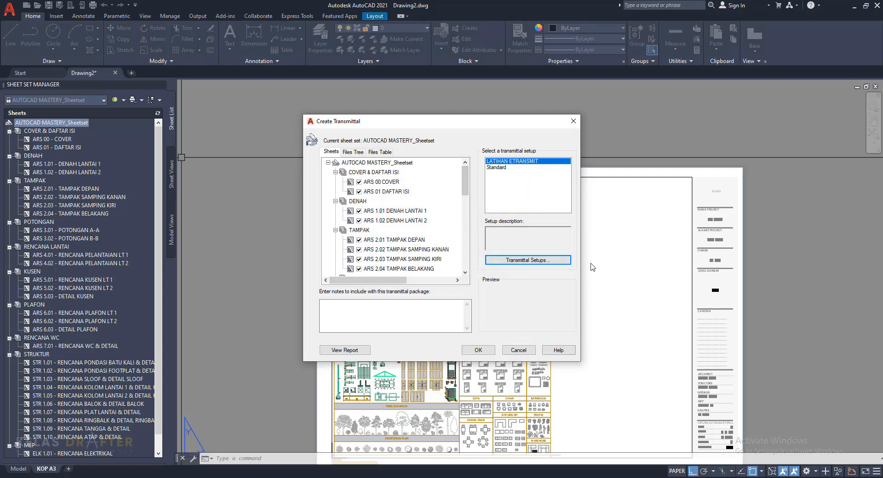
pyautogui.scroll(-3, 335, 239)
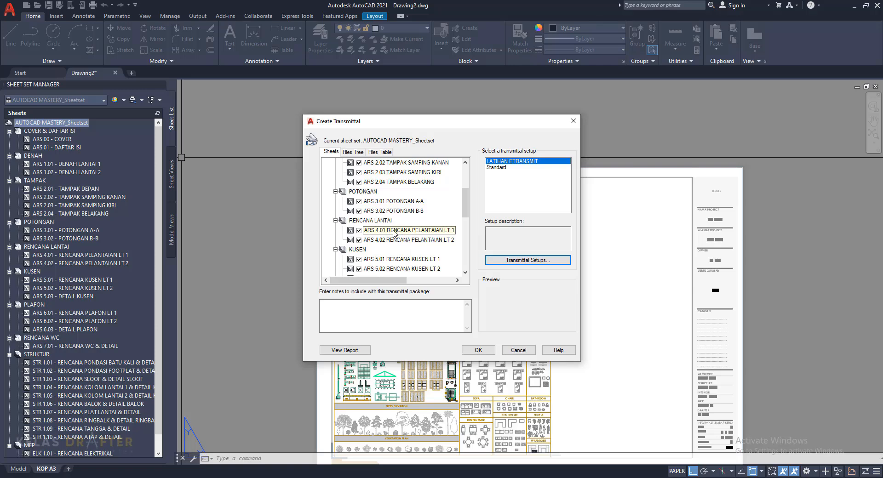
pyautogui.scroll(1, 400, 222)
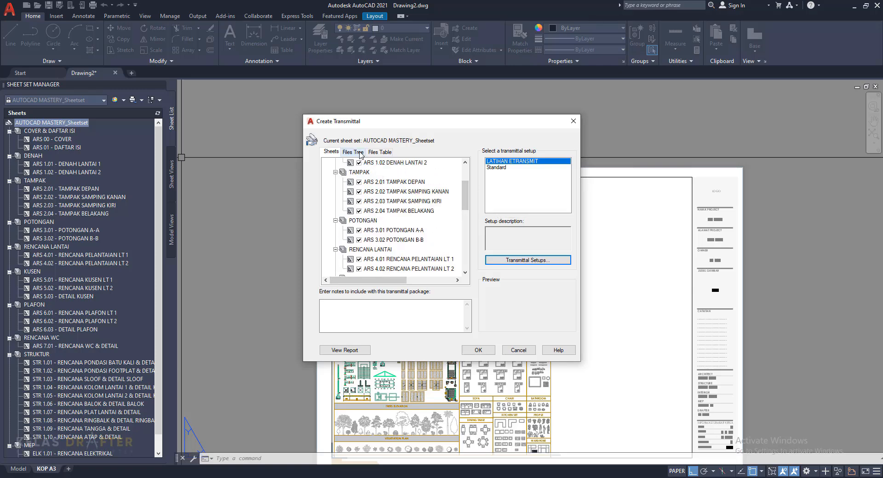
pyautogui.click(378, 152)
pyautogui.click(362, 153)
pyautogui.click(330, 153)
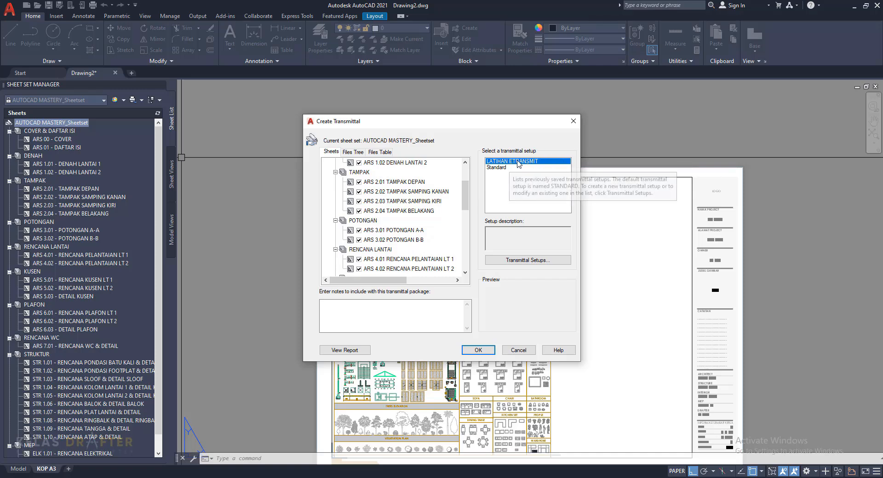
# Step: Create the transmittal package as AUTOCAD MASTERY_Sheetset.zip in the AUTOCAD MASTERY_Sheetset folder
pyautogui.click(483, 351)
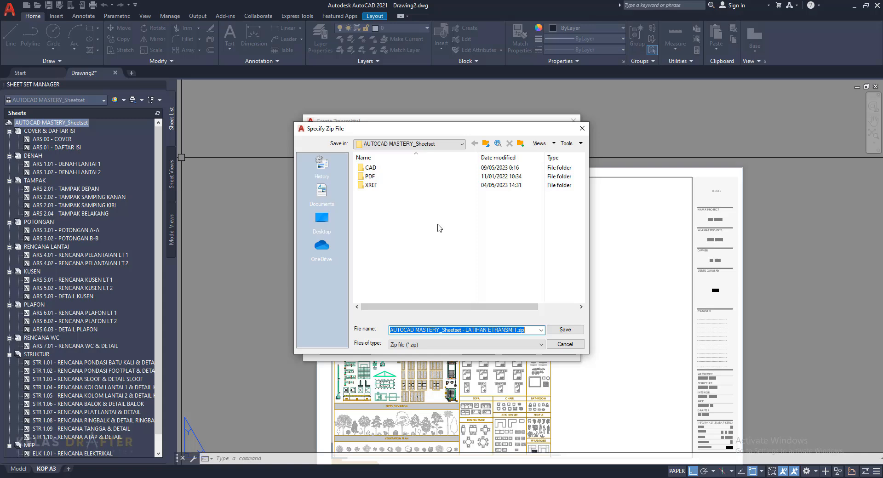
pyautogui.click(515, 331)
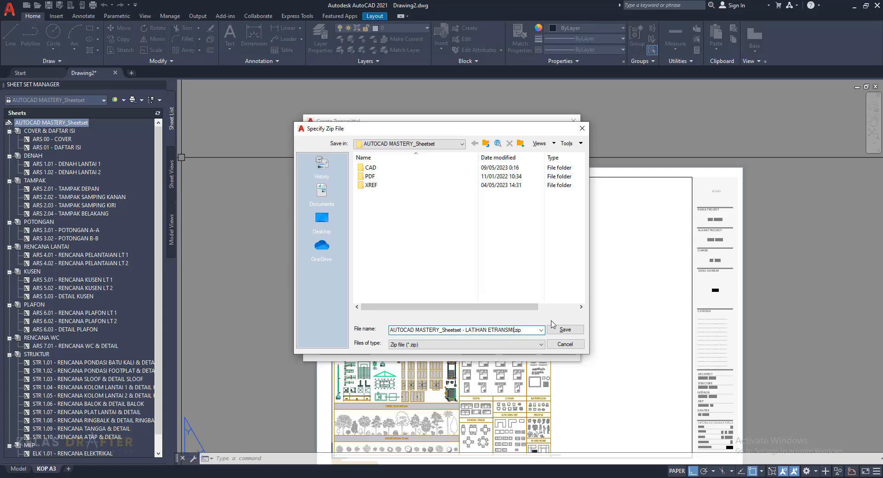
pyautogui.press('BackSpace')
pyautogui.press('BackSpace')
pyautogui.press('BackSpace')
pyautogui.press('BackSpace')
pyautogui.press('BackSpace')
pyautogui.press('BackSpace')
pyautogui.press('BackSpace')
pyautogui.press('BackSpace')
pyautogui.press('BackSpace')
pyautogui.press('BackSpace')
pyautogui.press('BackSpace')
pyautogui.press('BackSpace')
pyautogui.press('BackSpace')
pyautogui.press('BackSpace')
pyautogui.press('BackSpace')
pyautogui.press('BackSpace')
pyautogui.click(569, 332)
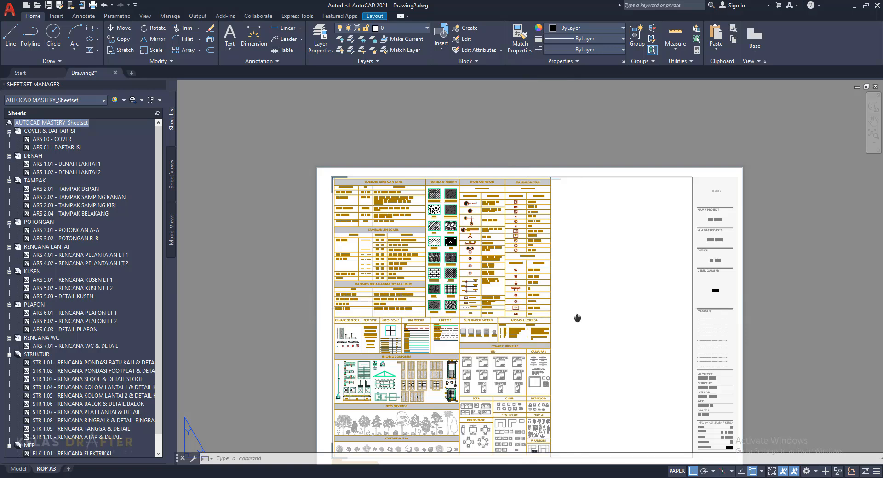
# Step: Switch to File Explorer, open the AUTOCAD MASTERY_Sheetset.zip archive and inspect its PlotCfgs folder
pyautogui.moveTo(575, 320); pyautogui.dragTo(559, 270, button='middle')
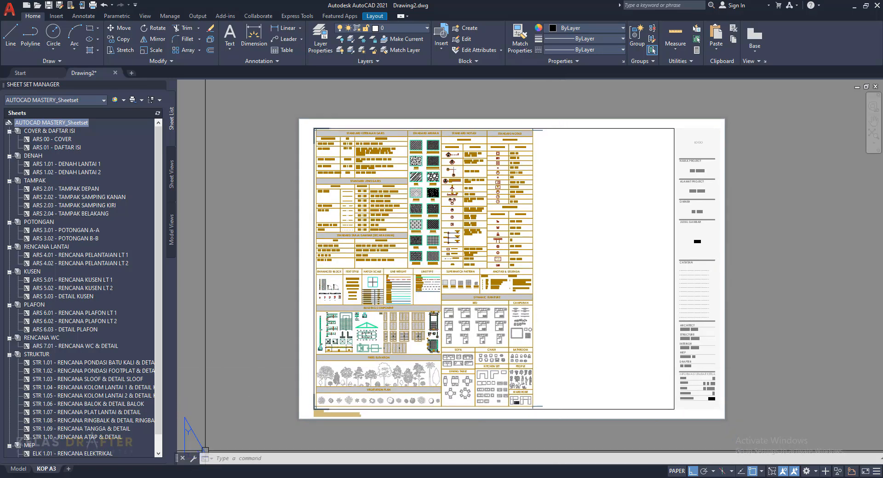
pyautogui.click(197, 477)
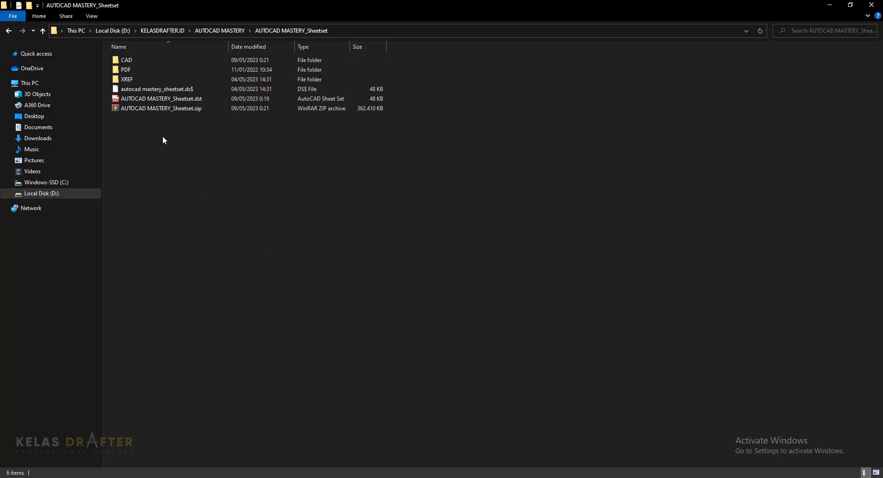
pyautogui.click(136, 108)
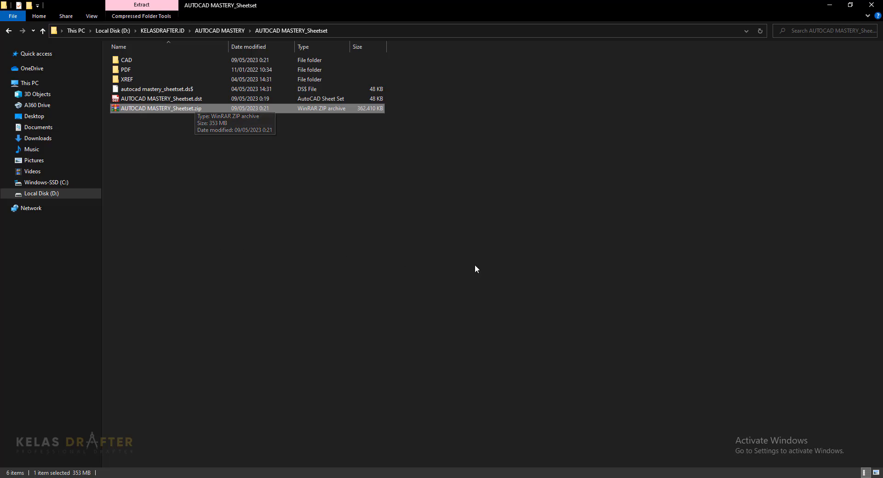
pyautogui.click(487, 249)
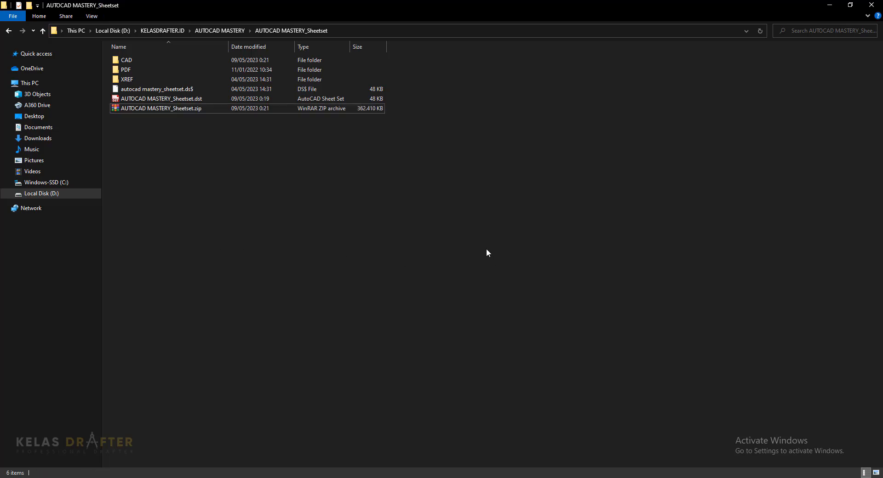
pyautogui.doubleClick(145, 108)
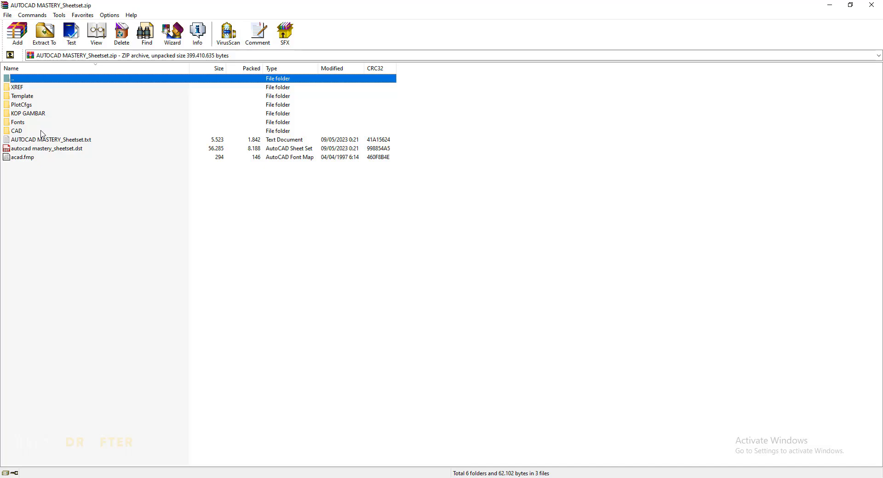
pyautogui.doubleClick(15, 105)
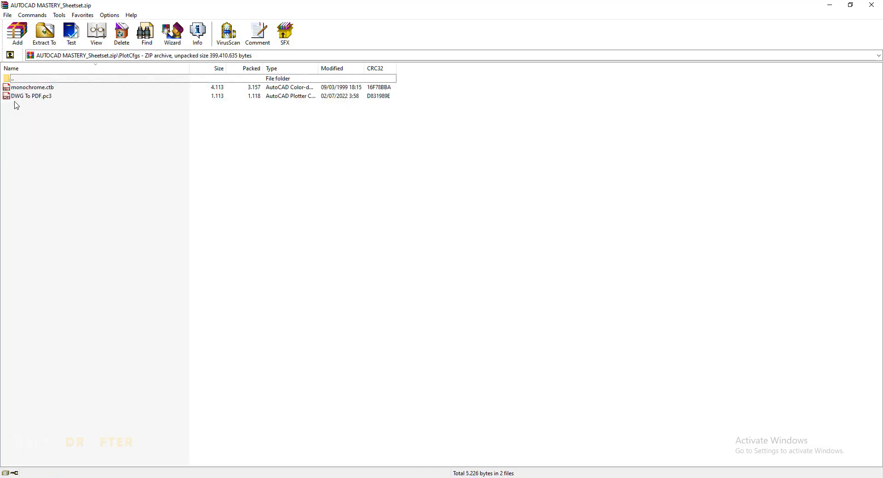
pyautogui.doubleClick(26, 81)
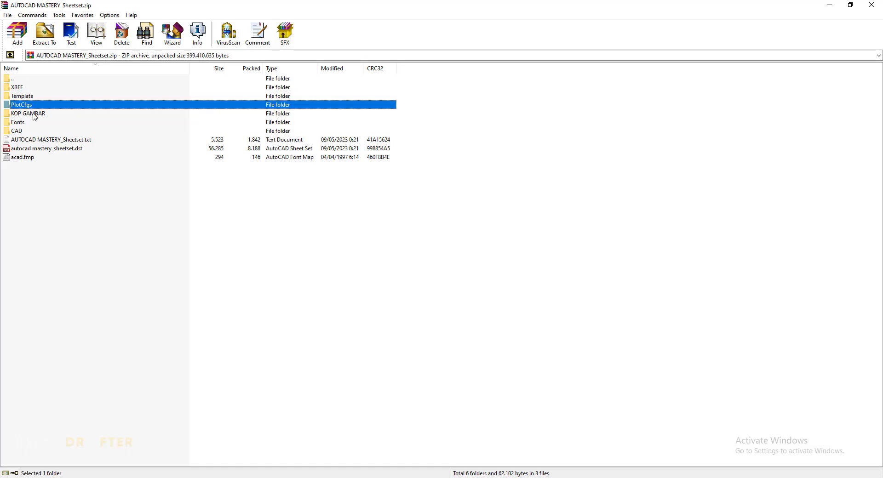
# Step: Inspect the KOP GAMBAR and CAD folders of the zip archive, checking the packaged sheet drawings, and return to its root
pyautogui.doubleClick(35, 112)
pyautogui.doubleClick(38, 80)
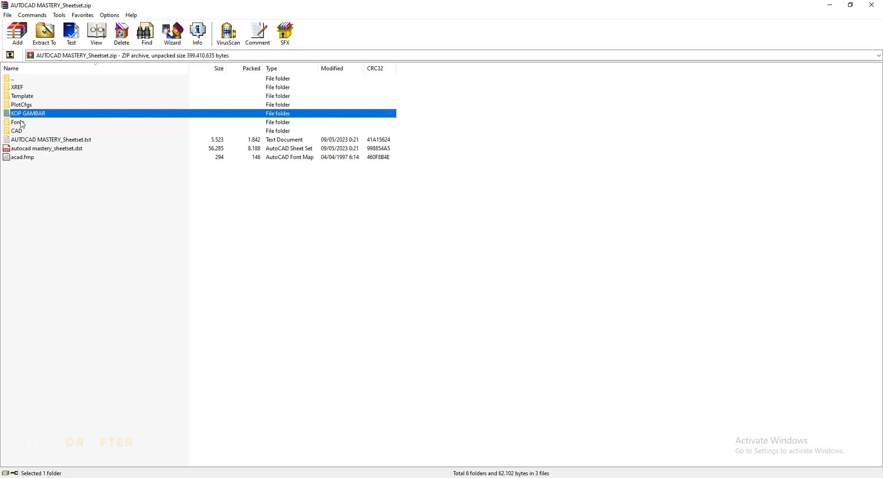
pyautogui.doubleClick(17, 131)
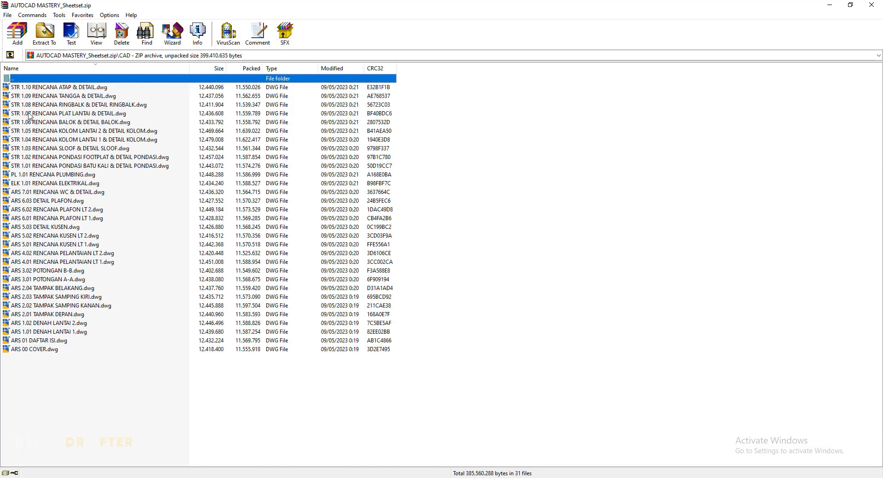
pyautogui.doubleClick(35, 81)
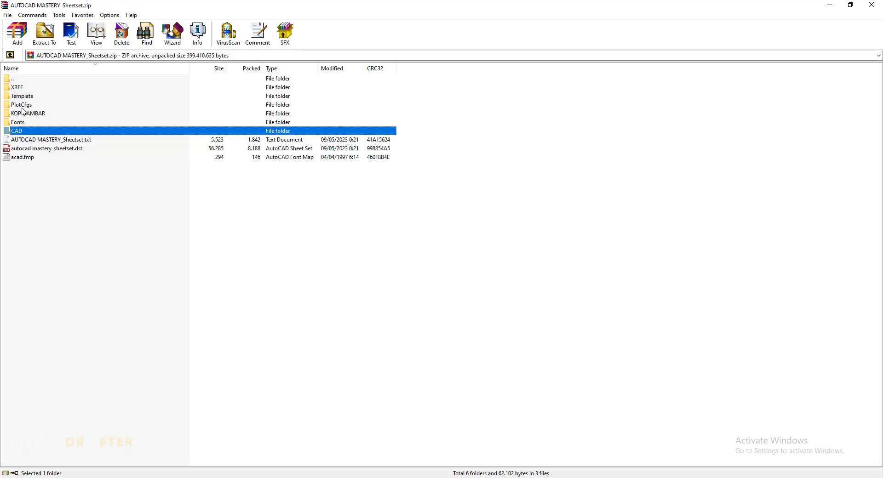
pyautogui.doubleClick(18, 134)
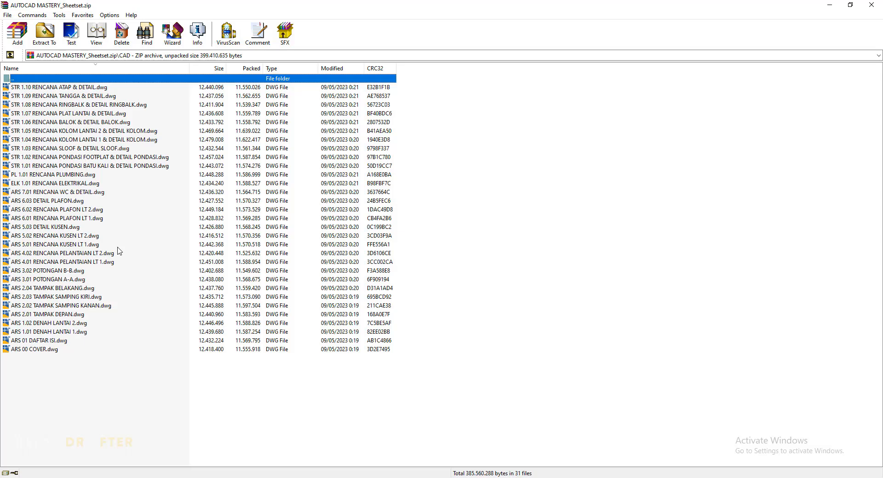
pyautogui.doubleClick(8, 80)
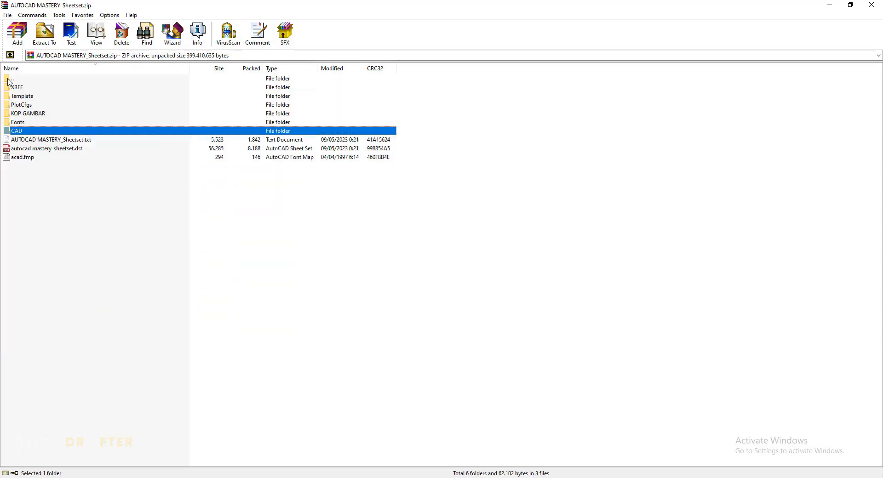
pyautogui.click(53, 202)
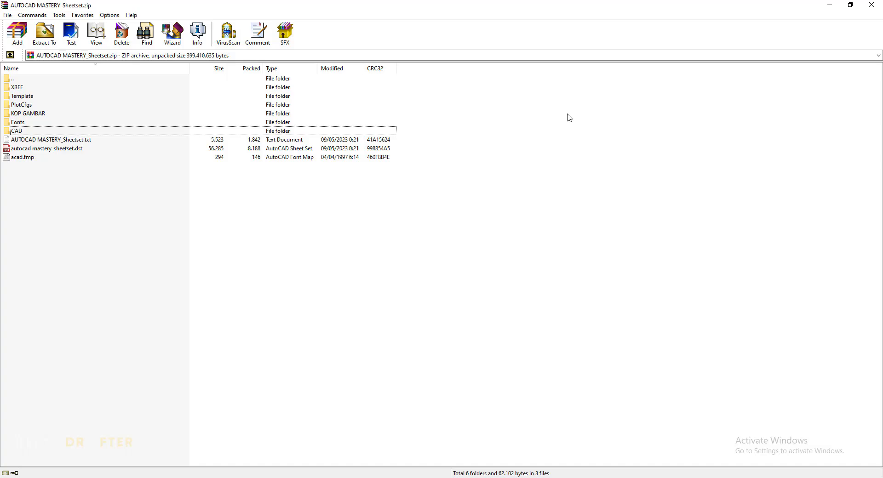
# Step: Close the archive, minimize the PDF guidebook and switch back to AutoCAD
pyautogui.click(868, 6)
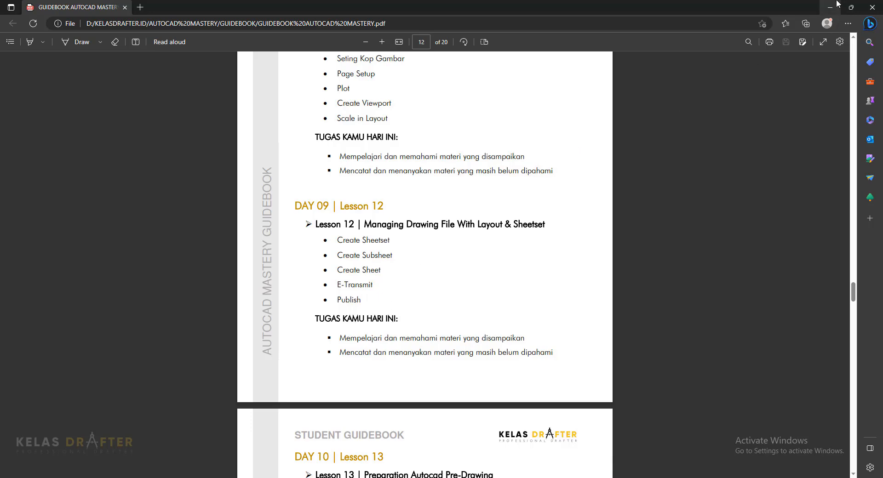
pyautogui.click(837, 4)
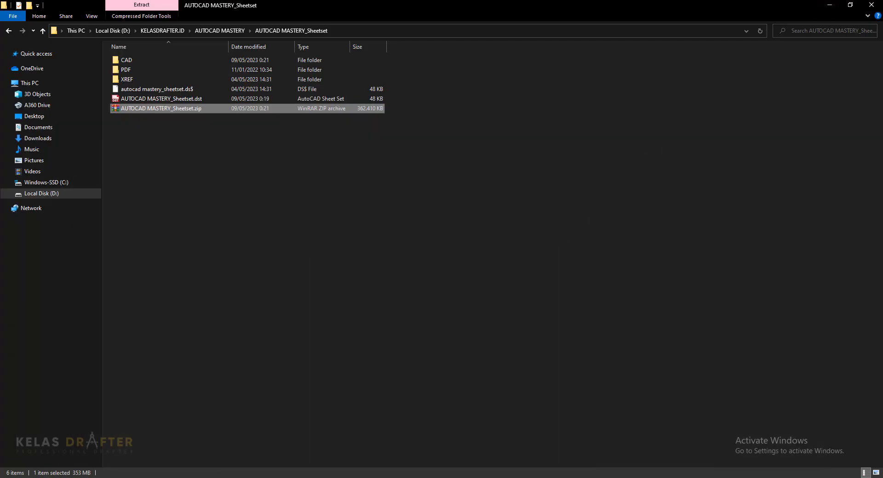
pyautogui.click(299, 477)
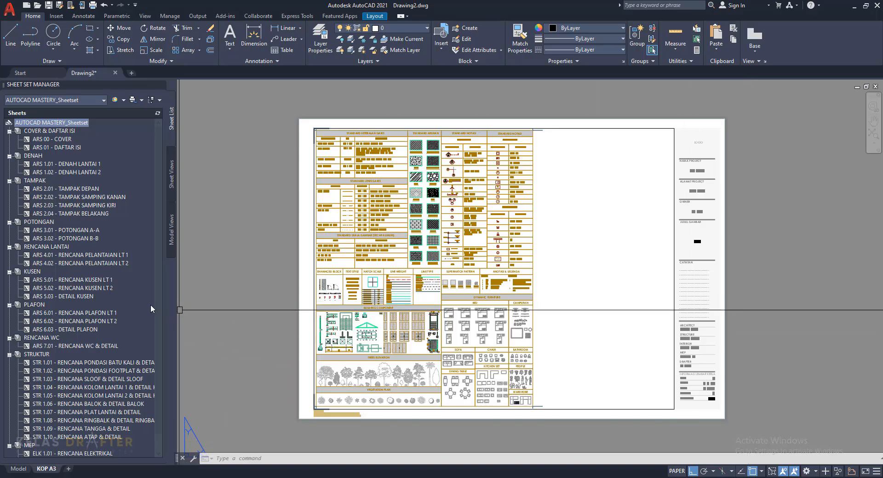
# Step: Open the sheets ARS 1.01 - DENAH LANTAI 1 and ARS 1.02 - DENAH LANTAI 2 from the sheet set
pyautogui.click(63, 140)
pyautogui.click(55, 149)
pyautogui.click(54, 165)
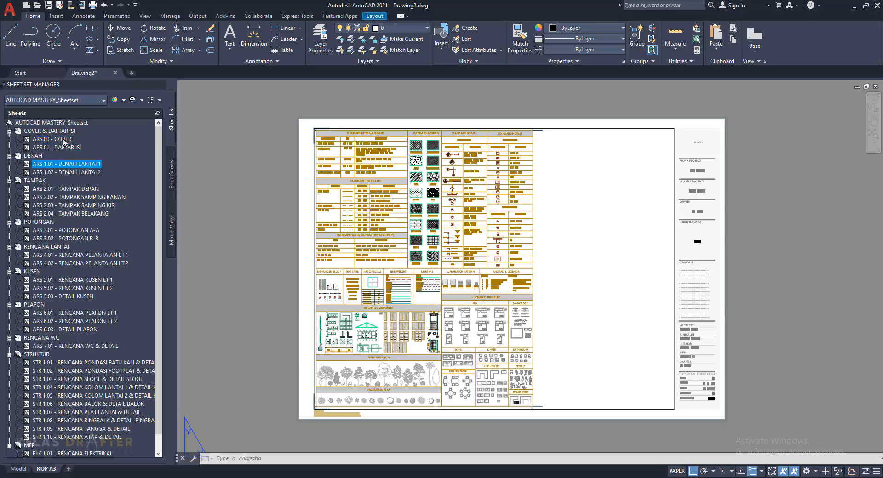
pyautogui.doubleClick(64, 164)
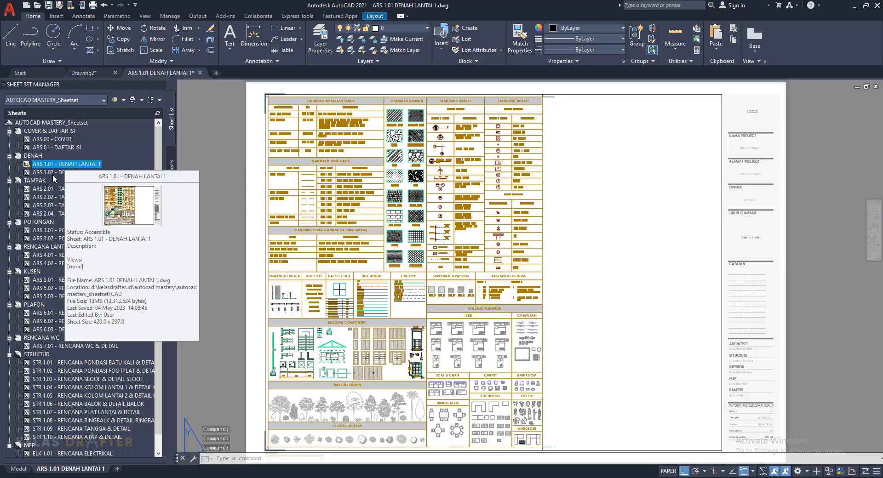
pyautogui.doubleClick(58, 172)
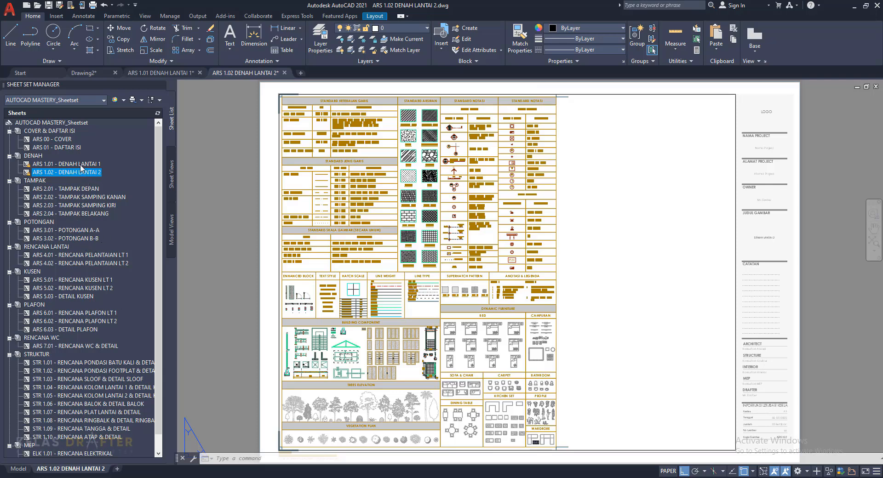
# Step: Check the sheet status details of the two open DENAH sheets and look through the rest of the sheet list
pyautogui.click(73, 165)
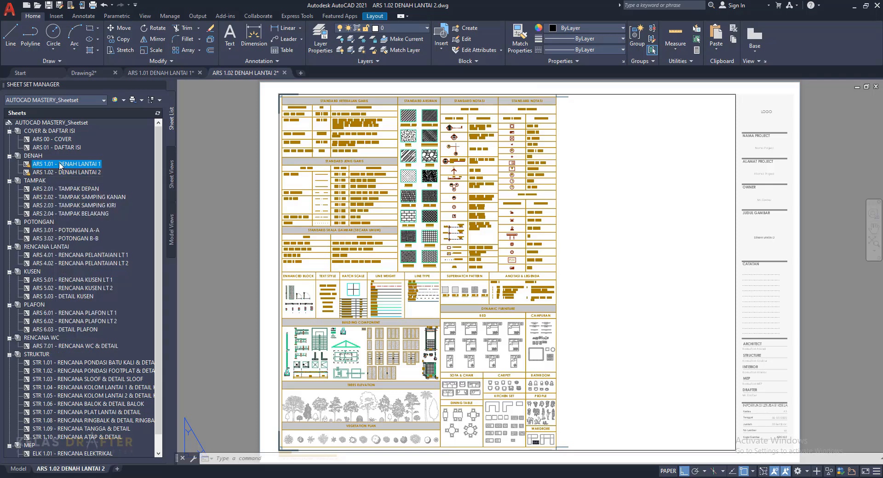
pyautogui.moveTo(67, 165)
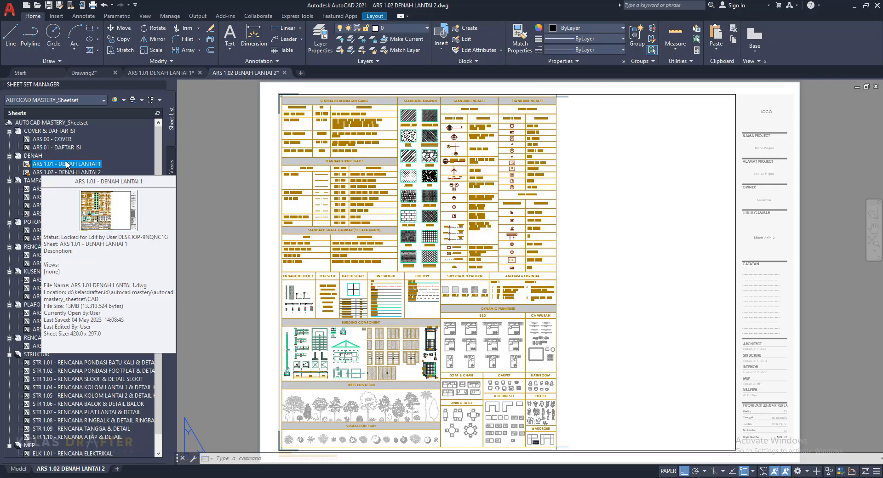
pyautogui.click(79, 173)
pyautogui.moveTo(79, 174)
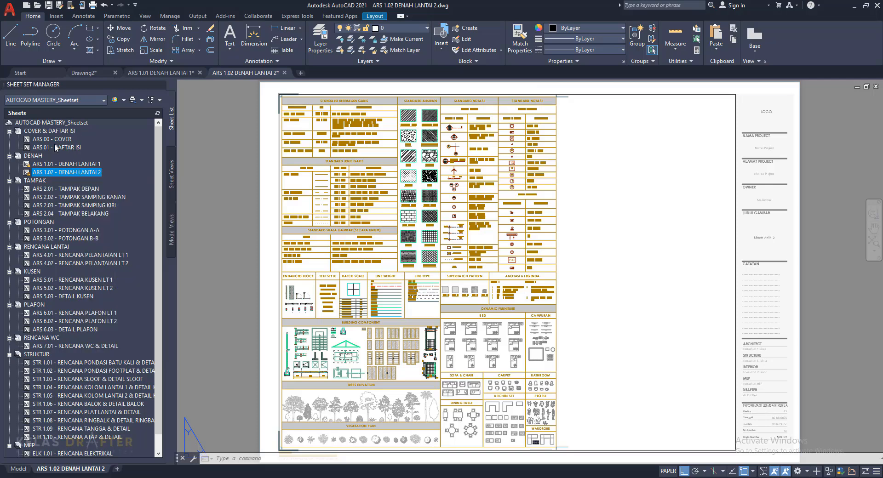
pyautogui.scroll(-1, 74, 357)
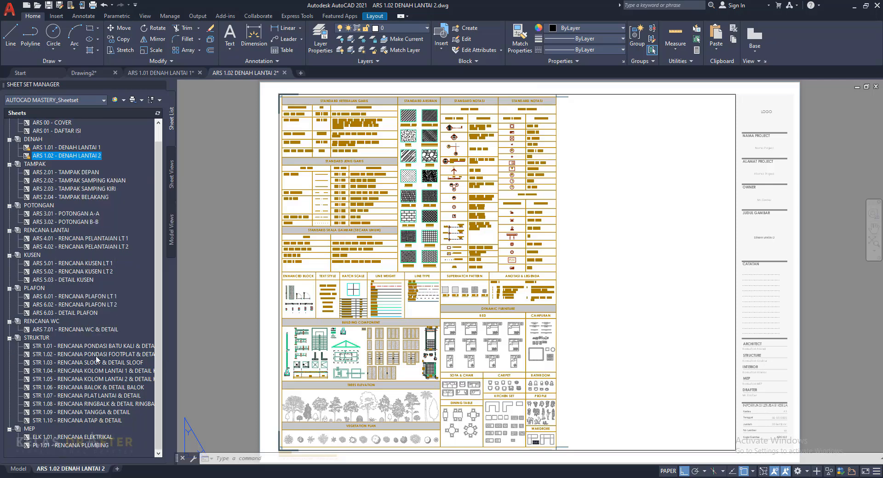
pyautogui.scroll(1, 94, 282)
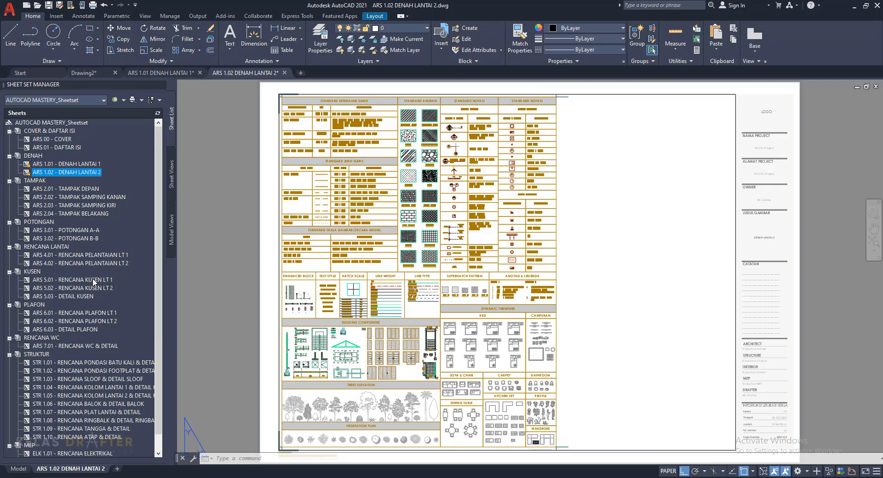
# Step: Close the ARS 1.01 DENAH LANTAI 1 drawing without saving and compare its sheet marker with the neighbouring sheets
pyautogui.click(174, 73)
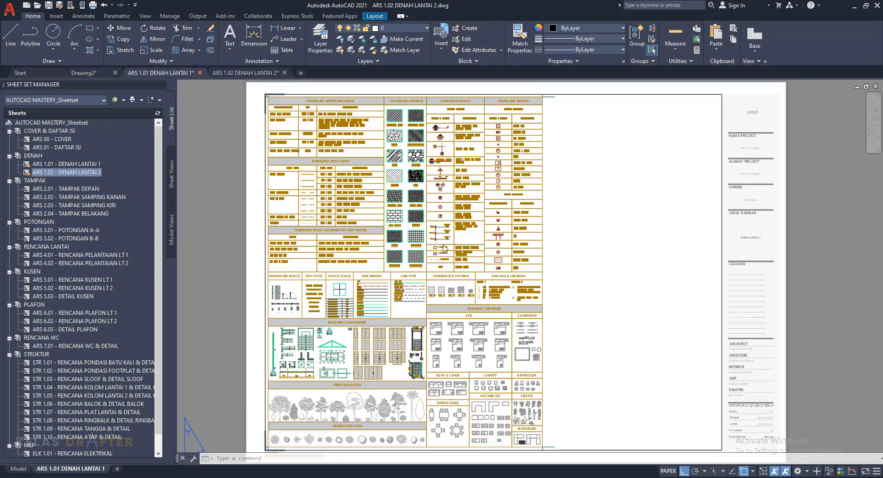
pyautogui.click(476, 265)
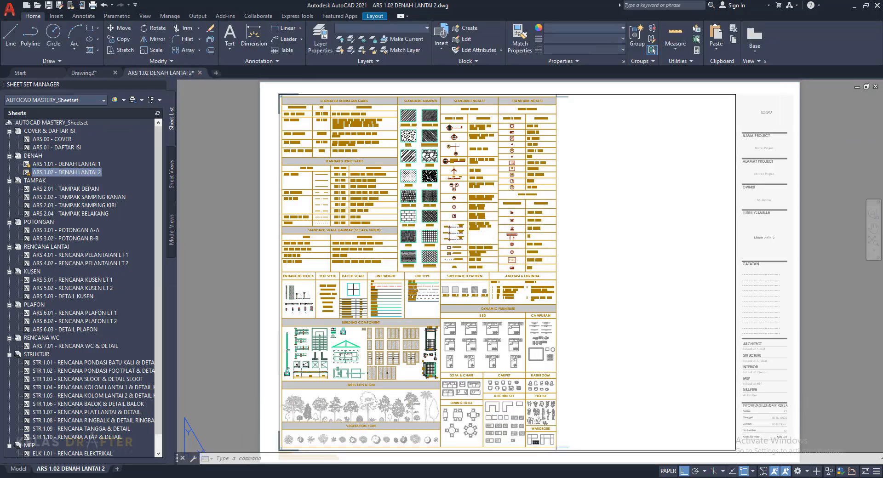
pyautogui.click(69, 165)
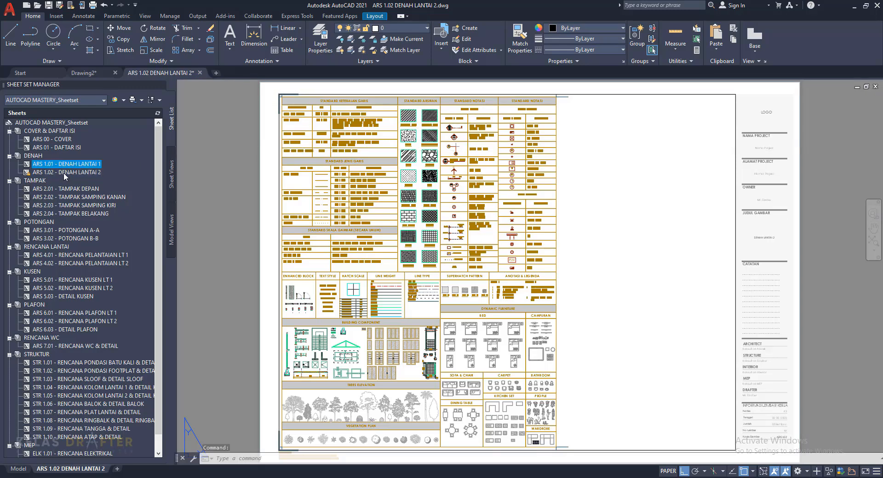
pyautogui.click(57, 189)
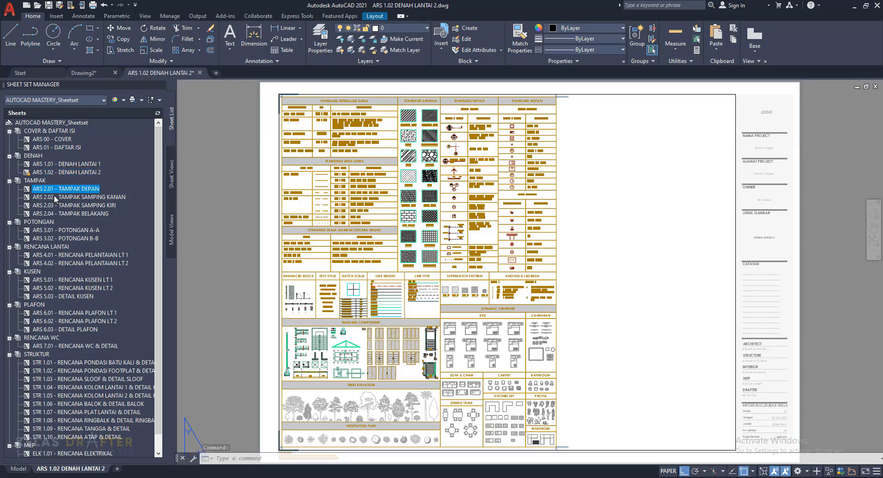
pyautogui.click(60, 173)
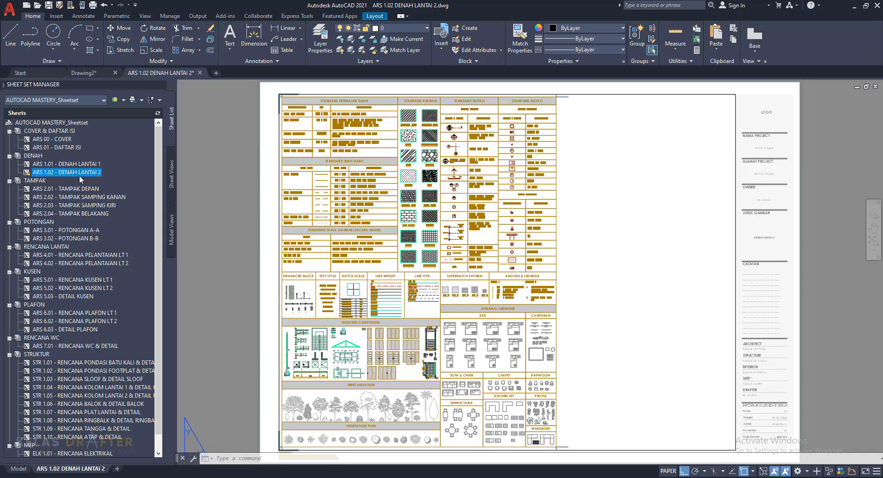
# Step: Close the ARS 1.02 DENAH LANTAI 2 drawing without saving and check its status details in the sheet list
pyautogui.doubleClick(59, 172)
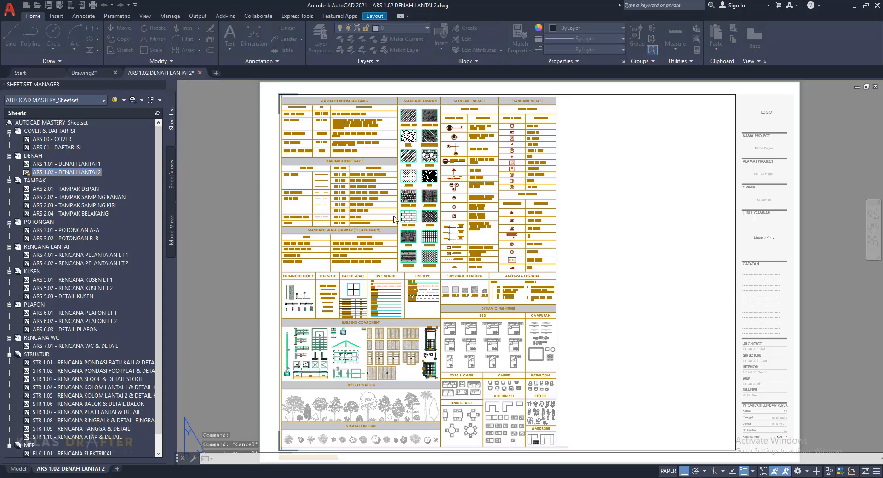
pyautogui.click(469, 261)
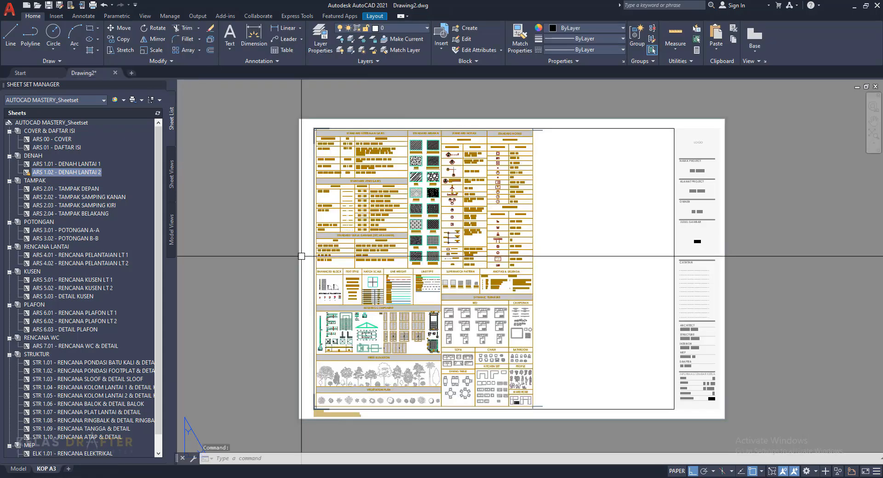
pyautogui.click(72, 173)
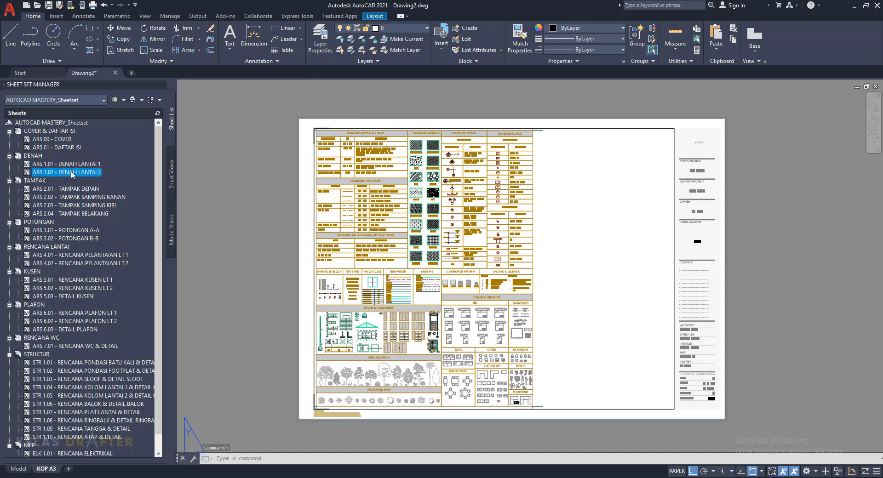
pyautogui.moveTo(71, 172)
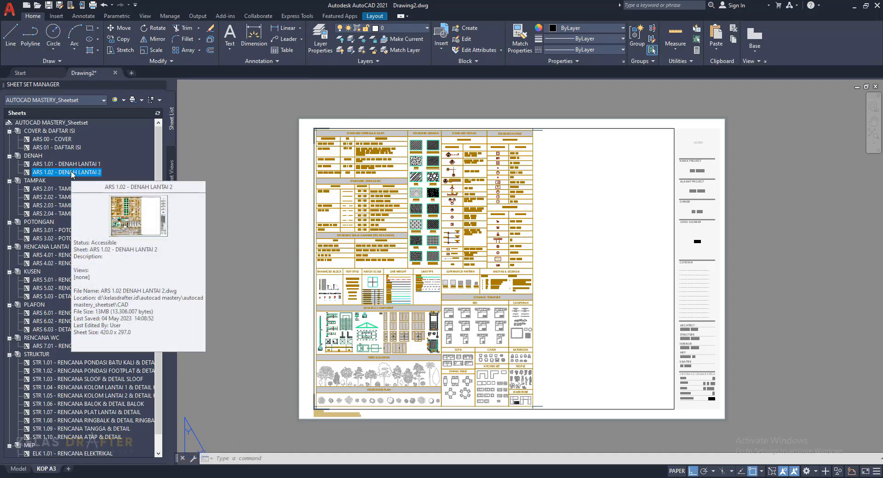
# Step: Open the Publish dialog for the whole AUTOCAD MASTERY_Sheetset and set the output format to PDF
pyautogui.click(48, 123)
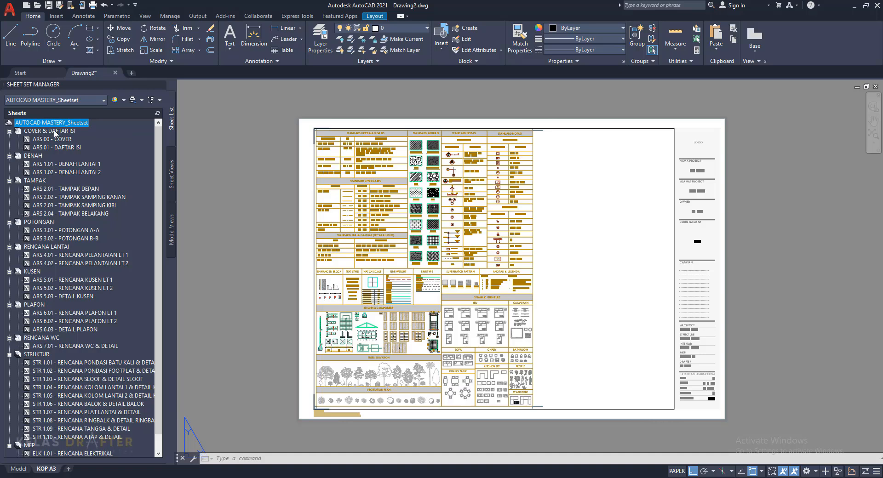
pyautogui.rightClick(57, 124)
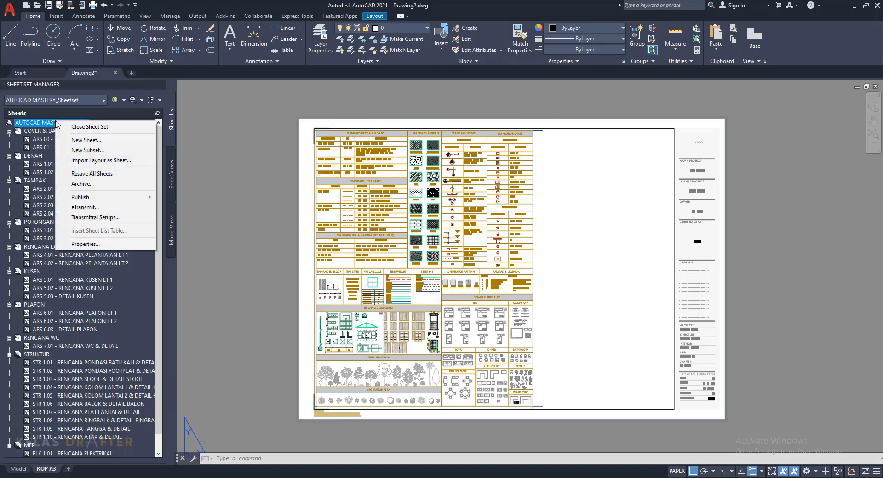
pyautogui.moveTo(92, 197)
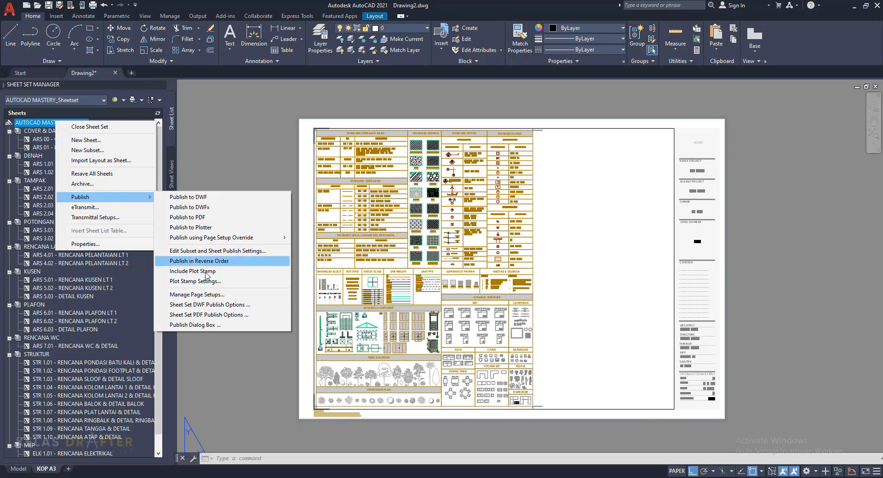
pyautogui.click(212, 328)
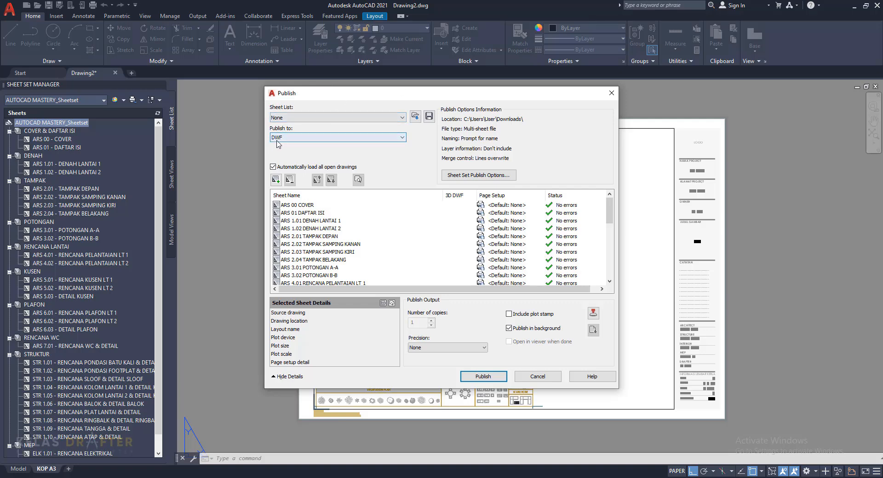
pyautogui.click(326, 138)
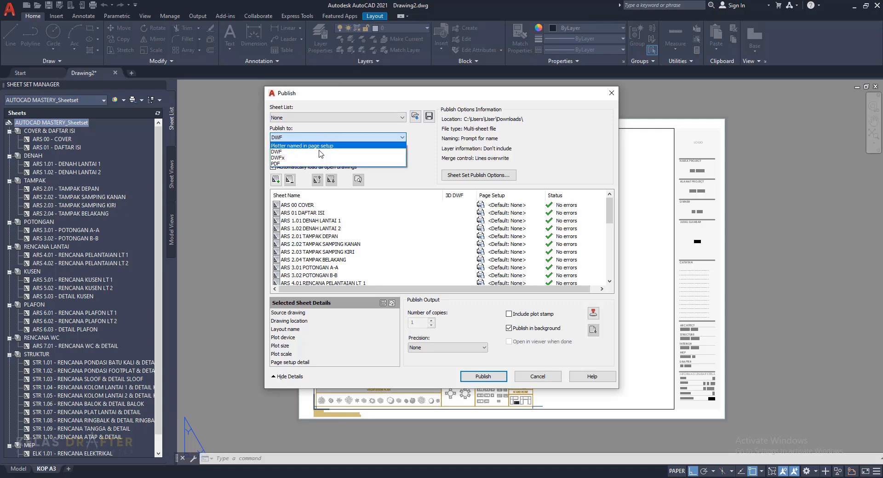
pyautogui.click(297, 164)
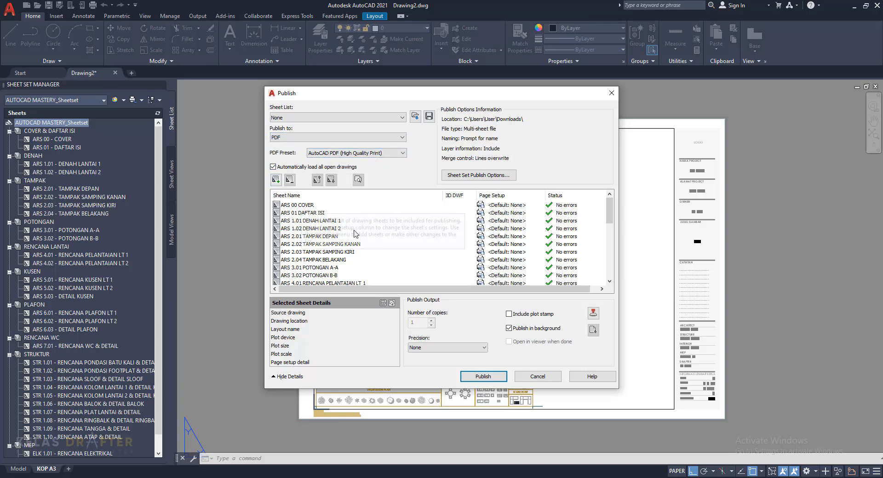
# Step: Review the sheets listed for publishing and move the Publish dialog aside to uncover the drawing layout
pyautogui.scroll(-3, 308, 232)
pyautogui.scroll(3, 308, 232)
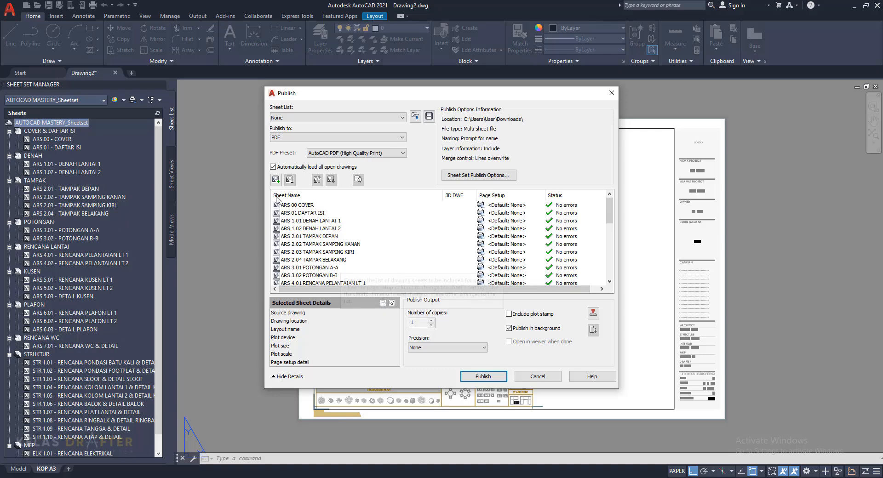
pyautogui.scroll(-3, 320, 225)
pyautogui.scroll(3, 320, 226)
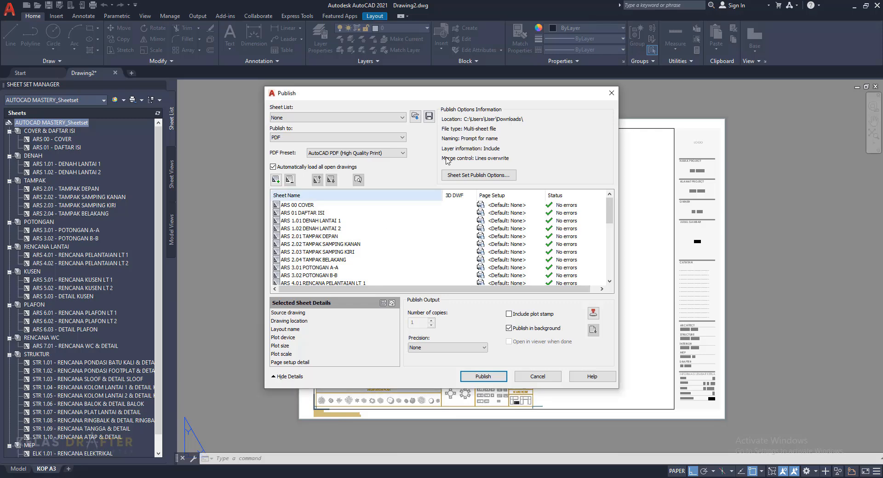
pyautogui.moveTo(506, 95); pyautogui.dragTo(173, 98)
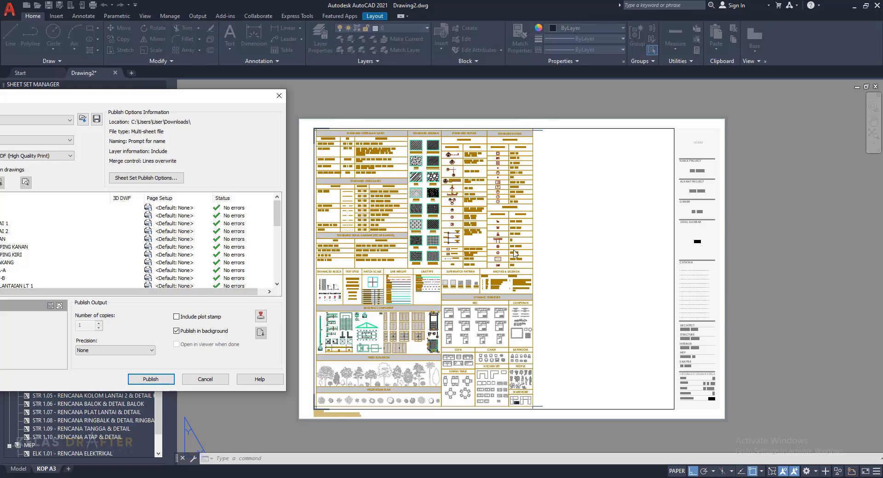
# Step: Bring the Publish dialog back fully into view and remove the ARS 1.02 DENAH LANTAI 2 sheet from the publish list
pyautogui.moveTo(157, 105); pyautogui.dragTo(160, 106)
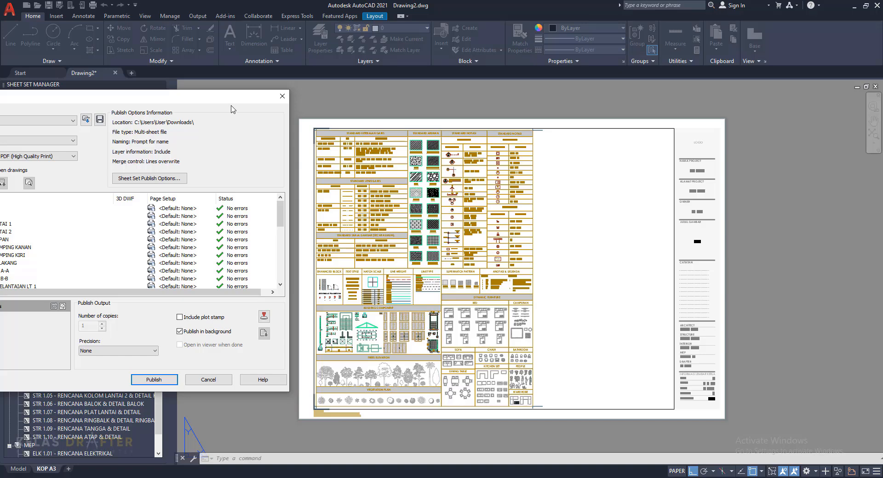
pyautogui.moveTo(182, 100); pyautogui.dragTo(426, 104)
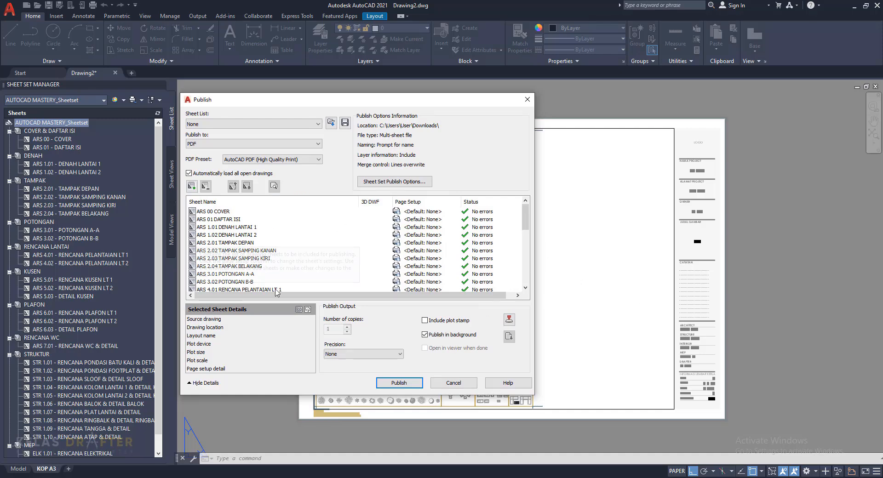
pyautogui.scroll(-6, 209, 263)
pyautogui.scroll(5, 210, 263)
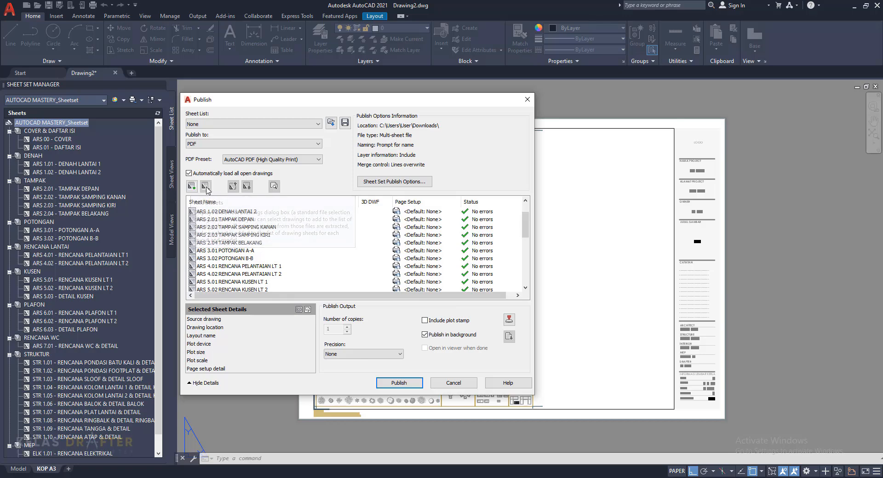
pyautogui.click(226, 211)
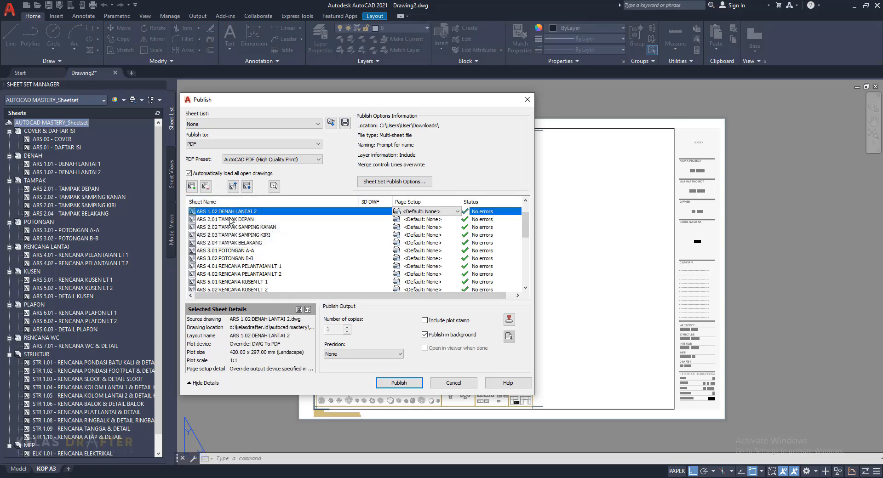
pyautogui.click(206, 187)
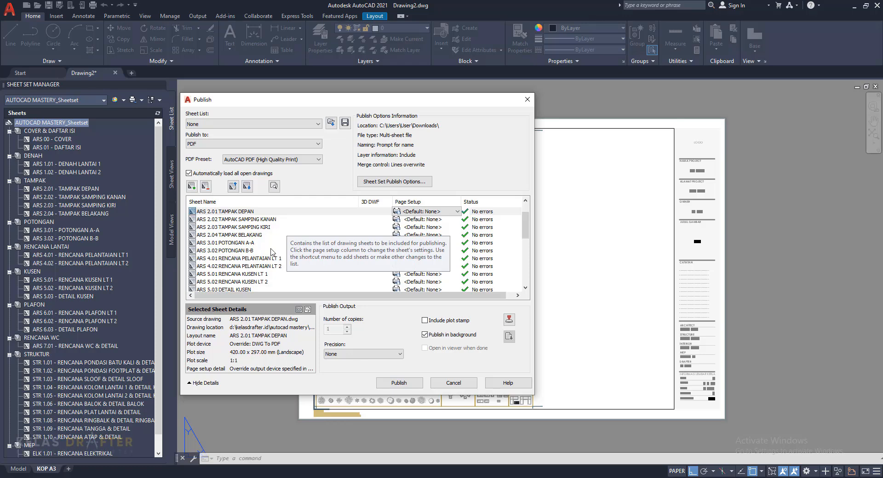
# Step: Look over the drawings available for adding to the publish list and the sheet set's PDF publish options, closing both dialogs
pyautogui.click(191, 186)
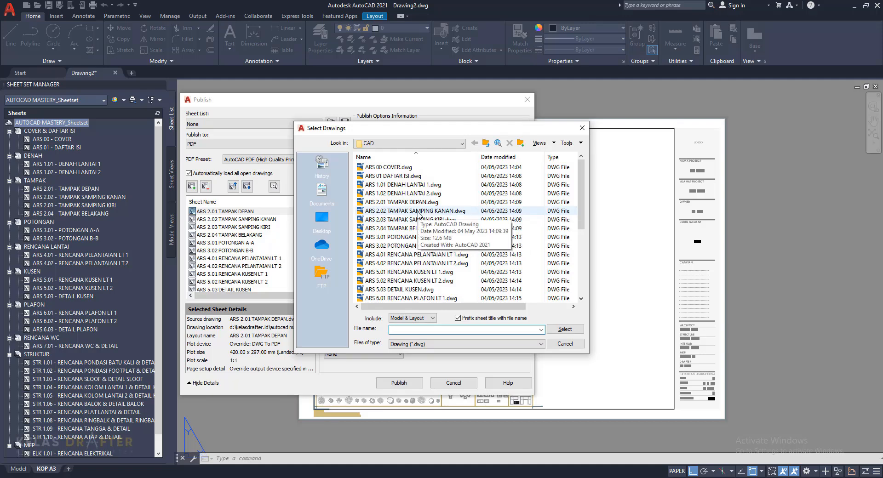
pyautogui.click(582, 128)
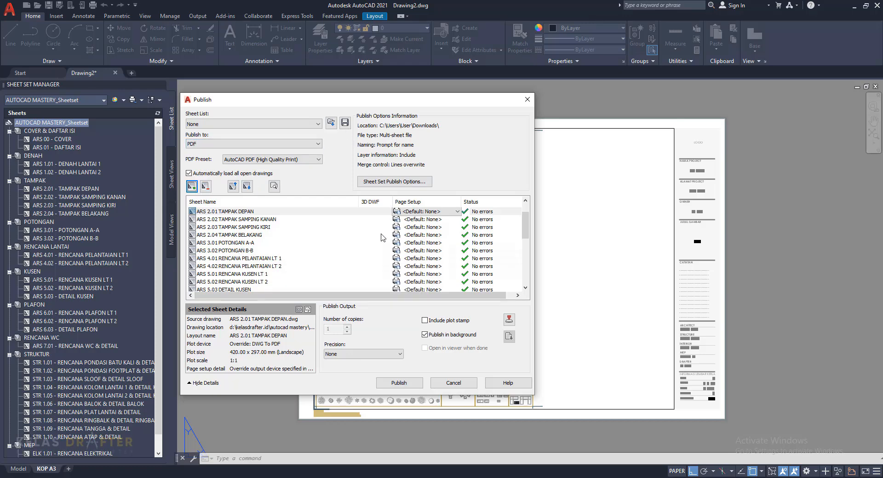
pyautogui.click(394, 182)
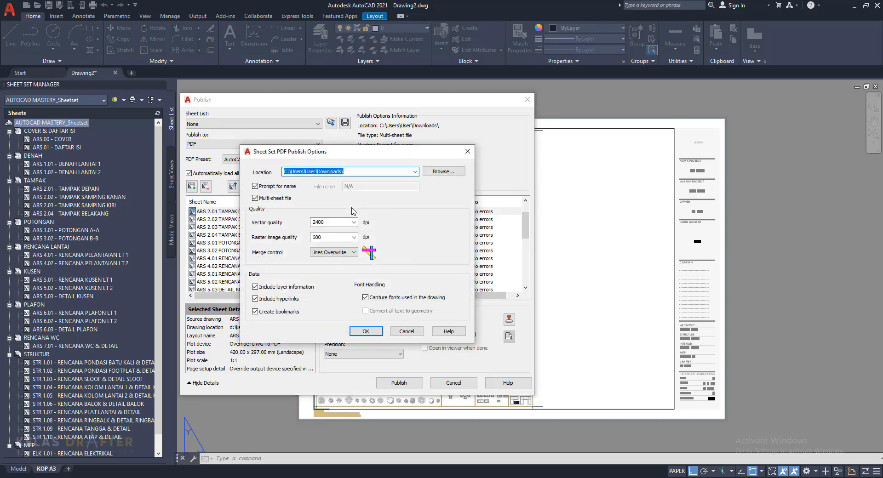
pyautogui.click(464, 153)
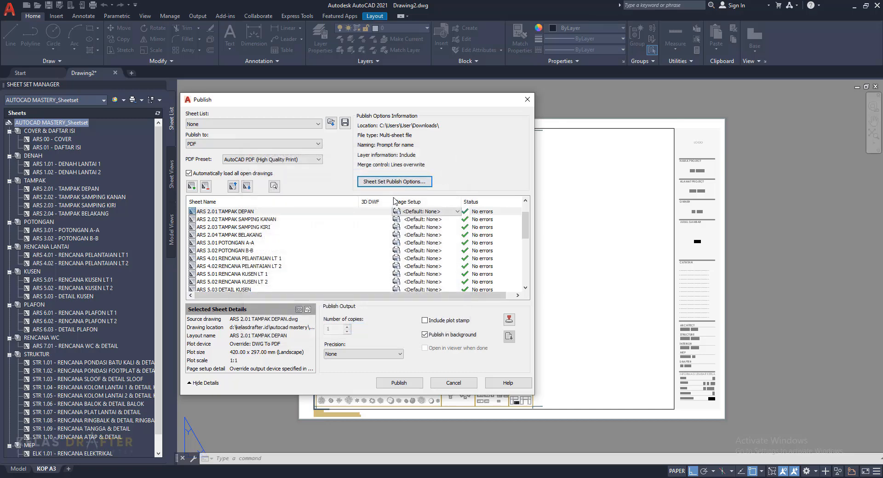
# Step: Check the project folder in File Explorer and set the sheet set's PDF publish location to C:\Users\User\Documents\LATIHAN\PDF\
pyautogui.click(396, 183)
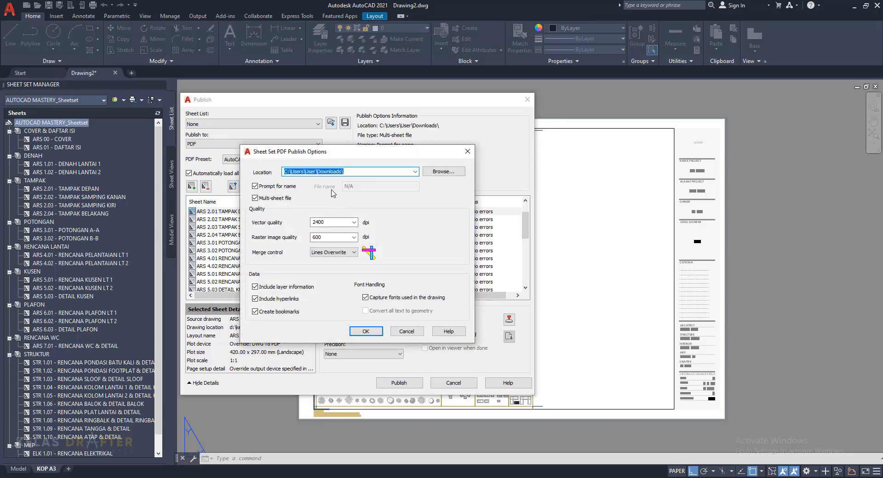
pyautogui.moveTo(370, 153); pyautogui.dragTo(373, 145)
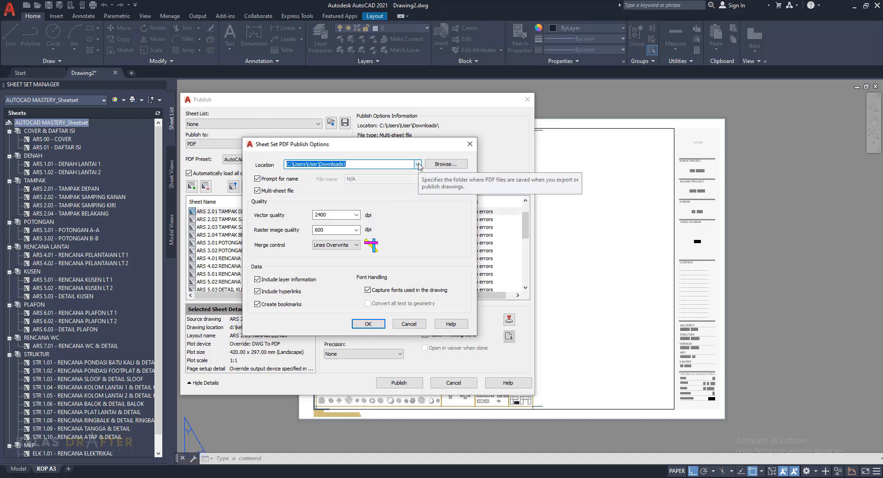
pyautogui.click(445, 164)
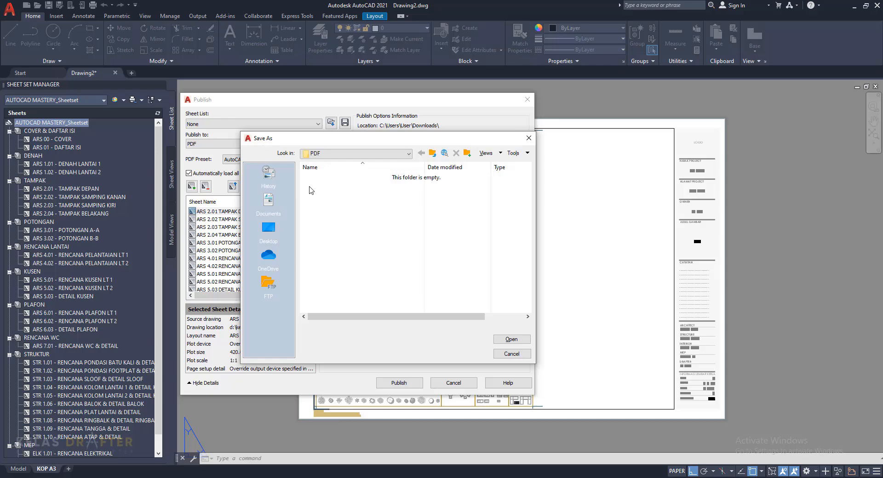
pyautogui.click(341, 154)
pyautogui.click(343, 156)
pyautogui.click(353, 220)
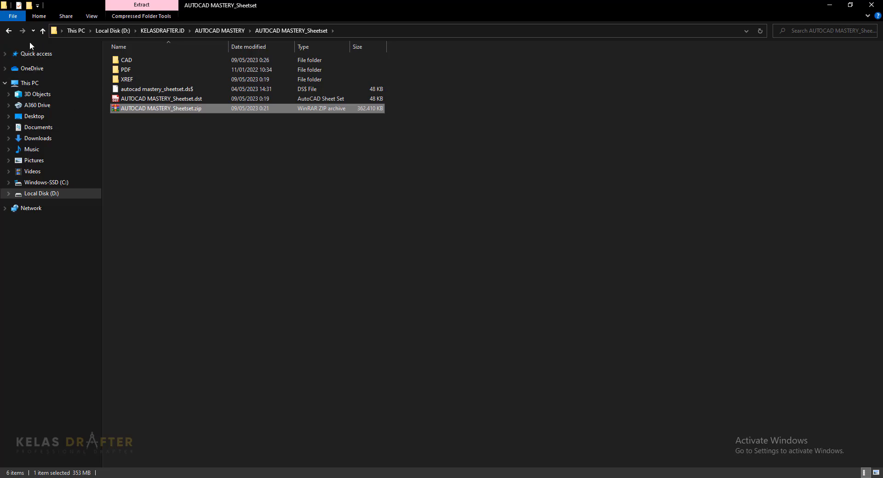
pyautogui.hotkey('alt', 'Tab')
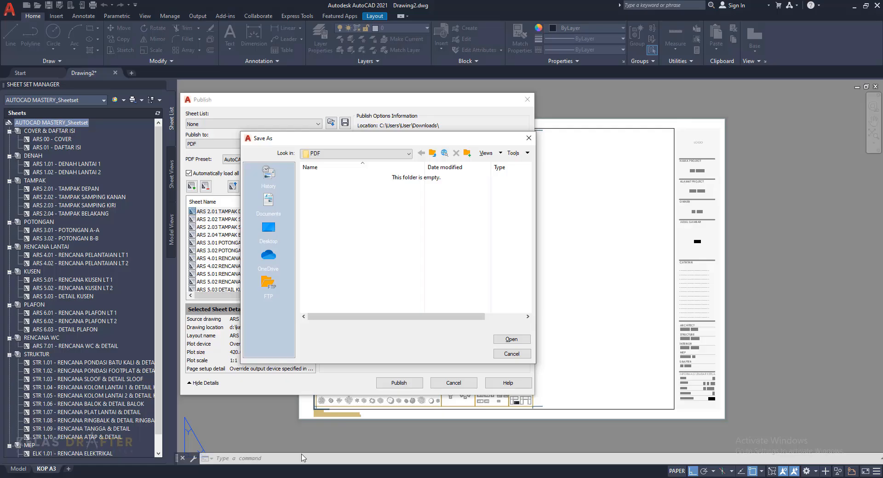
pyautogui.click(398, 154)
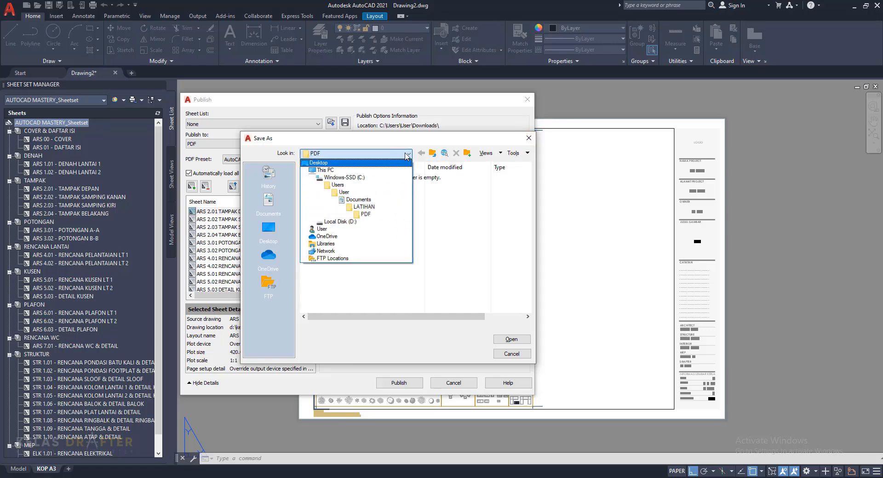
pyautogui.click(373, 215)
pyautogui.click(512, 339)
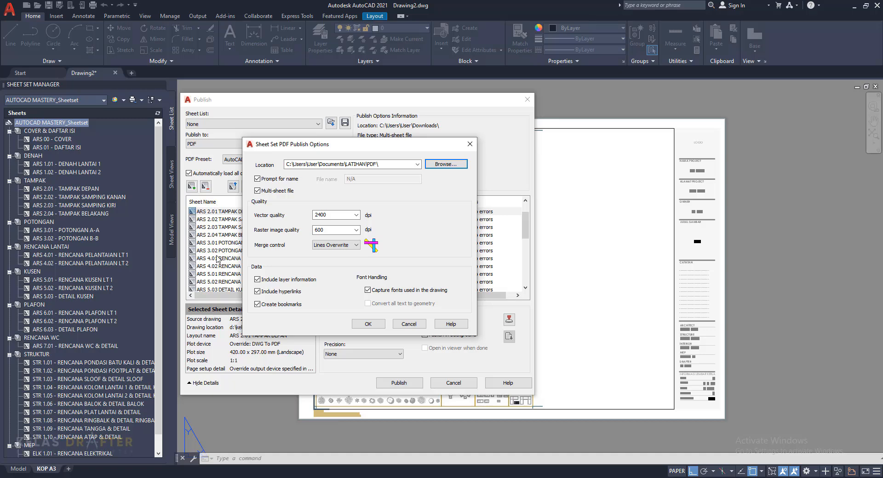
# Step: Try turning off the Multi-sheet file option, restore it, and accept the PDF publish options with Prompt for name enabled
pyautogui.click(267, 191)
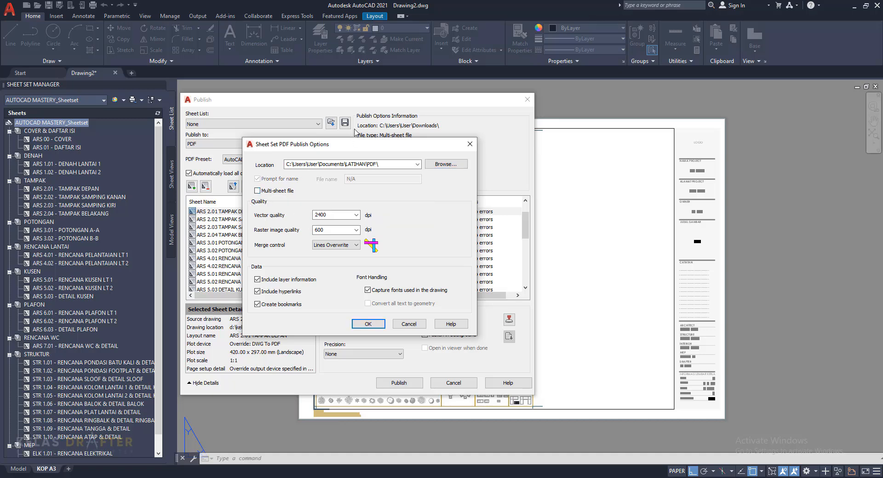
pyautogui.moveTo(372, 144); pyautogui.dragTo(496, 131)
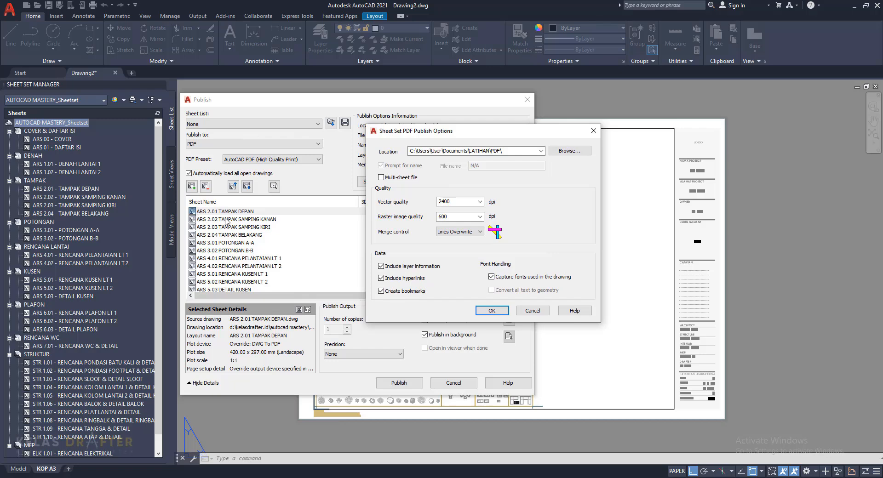
pyautogui.moveTo(469, 133); pyautogui.dragTo(422, 130)
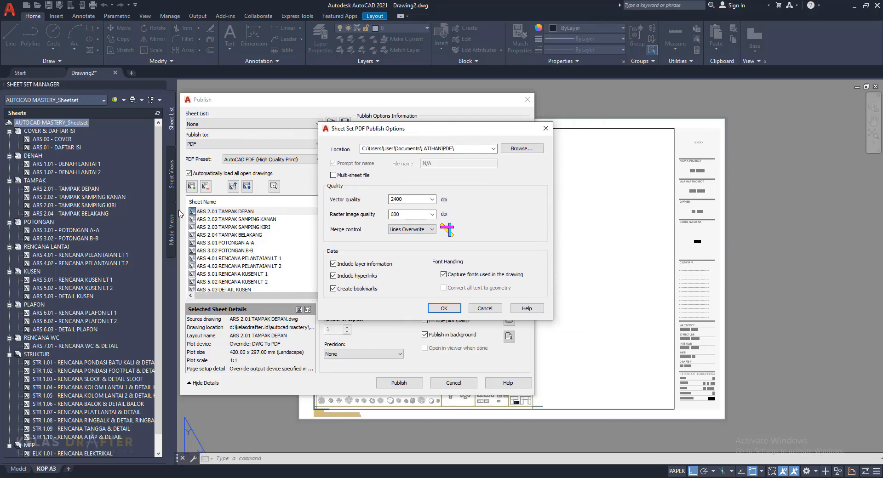
pyautogui.click(349, 176)
pyautogui.moveTo(497, 132); pyautogui.dragTo(479, 130)
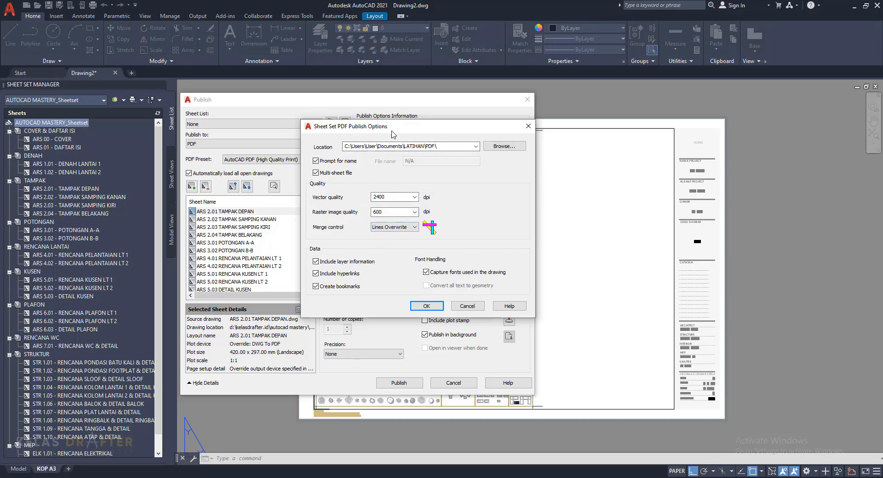
pyautogui.click(431, 306)
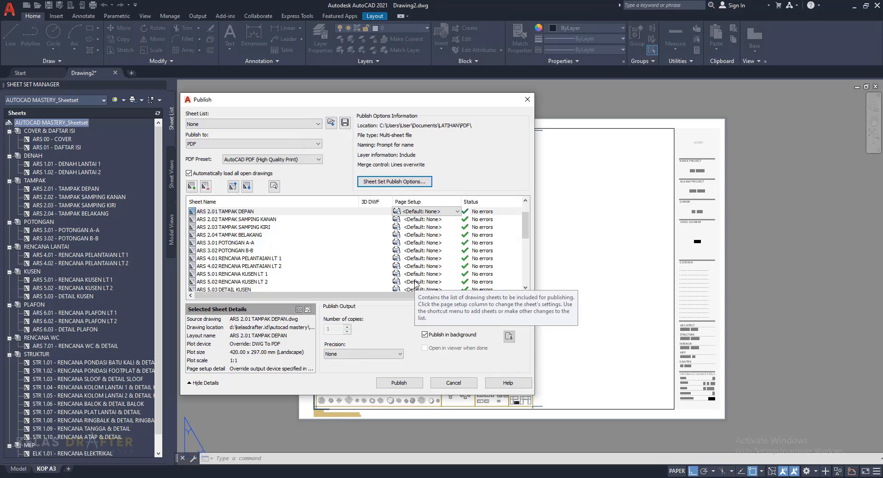
# Step: Start publishing the sheets and change the PDF file's save location from the LATIHAN folder to Local Disk (D:)
pyautogui.click(399, 384)
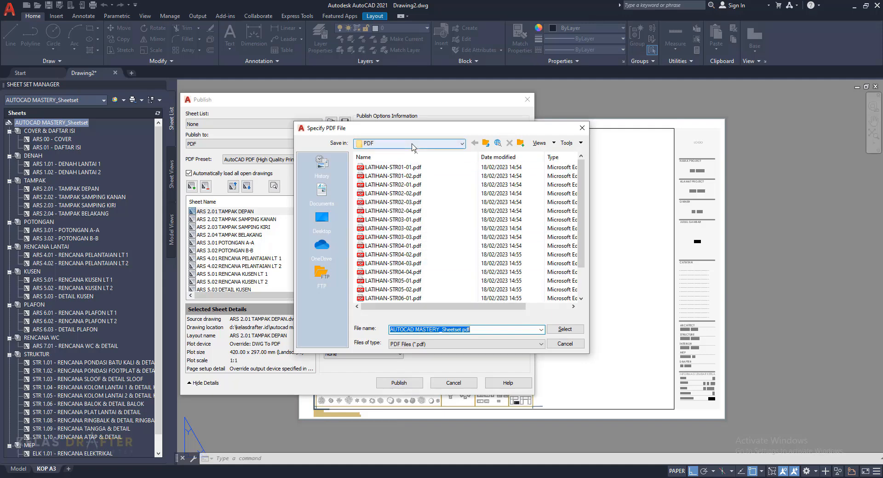
pyautogui.click(413, 144)
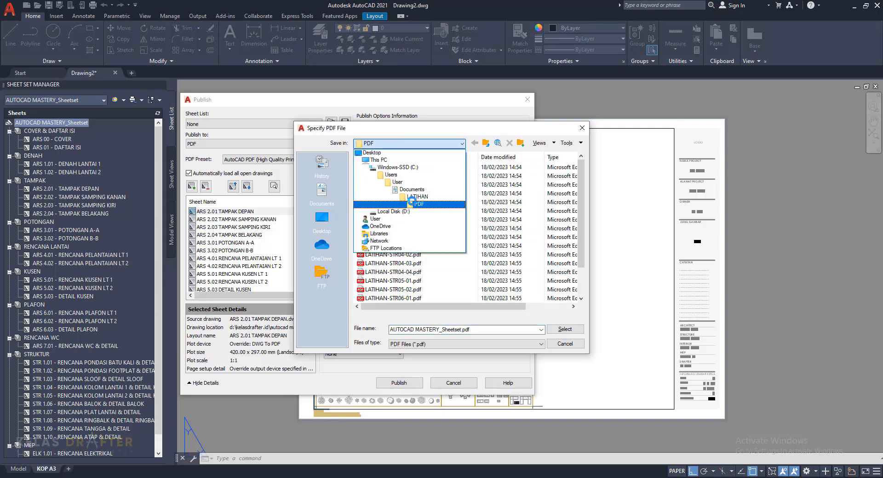
pyautogui.click(414, 197)
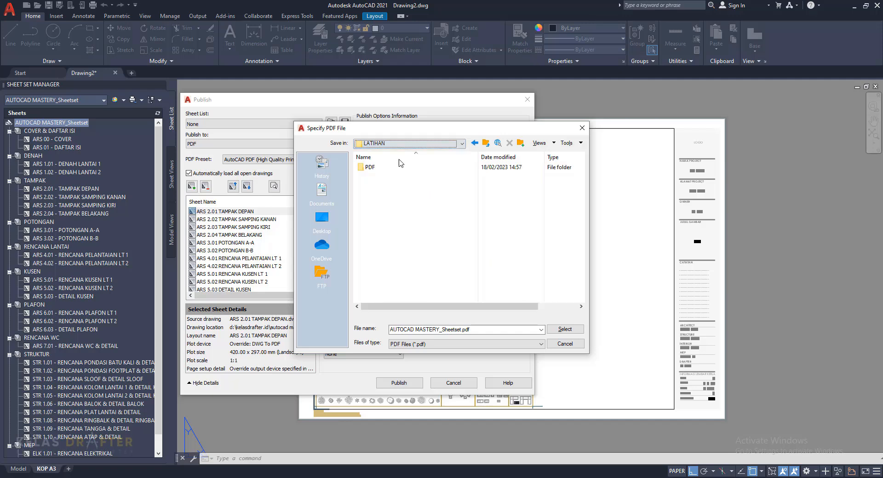
pyautogui.click(410, 144)
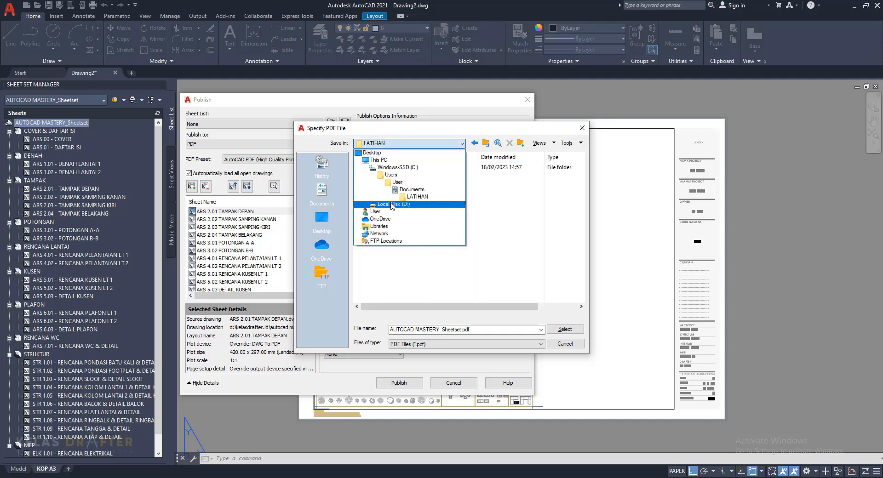
pyautogui.click(391, 204)
pyautogui.scroll(-5, 391, 258)
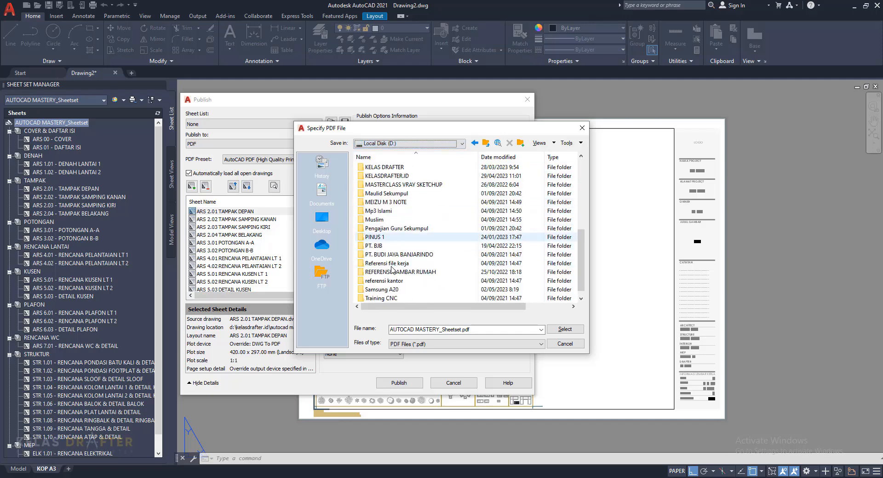
pyautogui.scroll(-1, 393, 268)
pyautogui.scroll(3, 394, 251)
# Step: Choose AUTOCAD MASTERY_Sheetset.pdf in KELASDRAFTER.ID\AUTOCAD MASTERY\AUTOCAD MASTERY_Sheetset\PDF as the output file and dismiss saving the sheet list
pyautogui.doubleClick(391, 244)
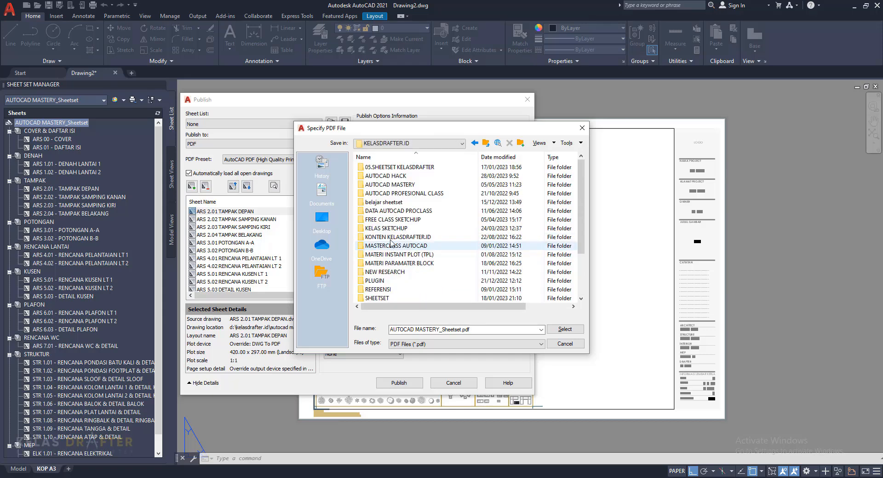
pyautogui.doubleClick(390, 184)
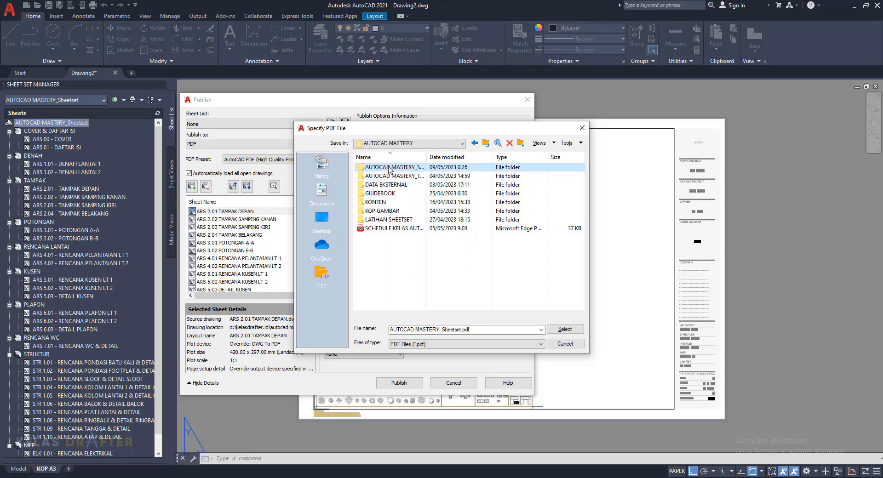
pyautogui.doubleClick(389, 168)
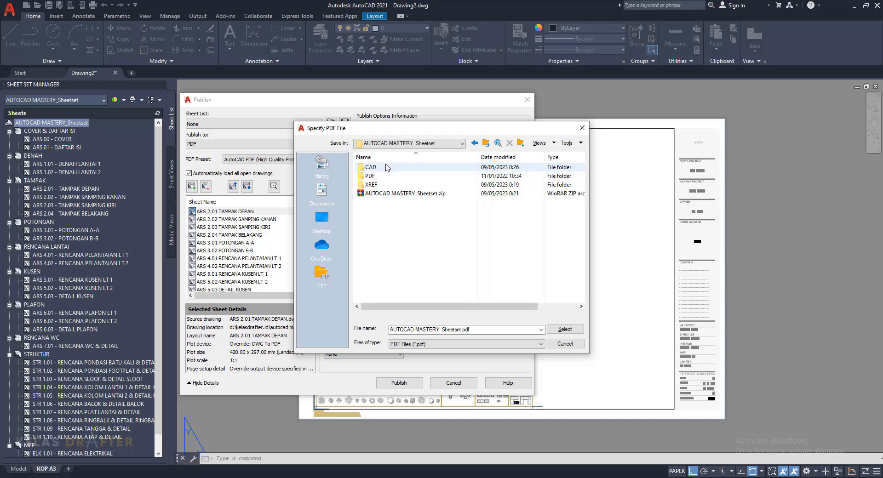
pyautogui.doubleClick(373, 176)
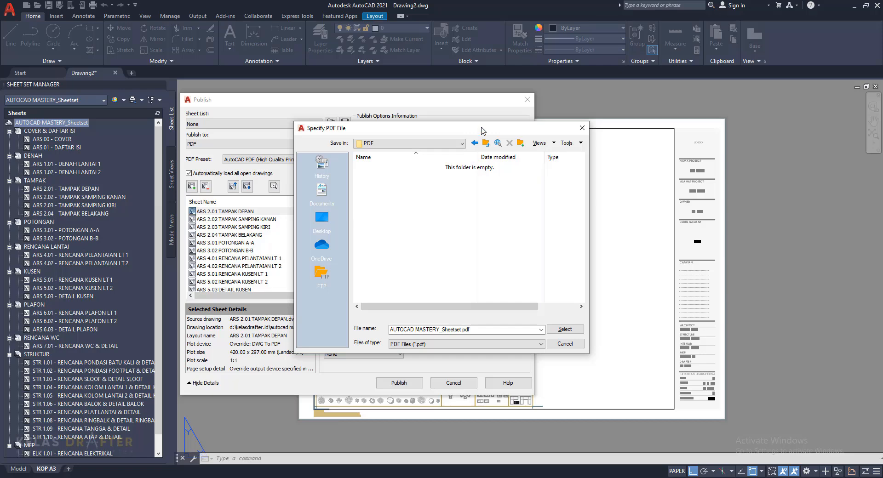
pyautogui.moveTo(476, 129); pyautogui.dragTo(476, 119)
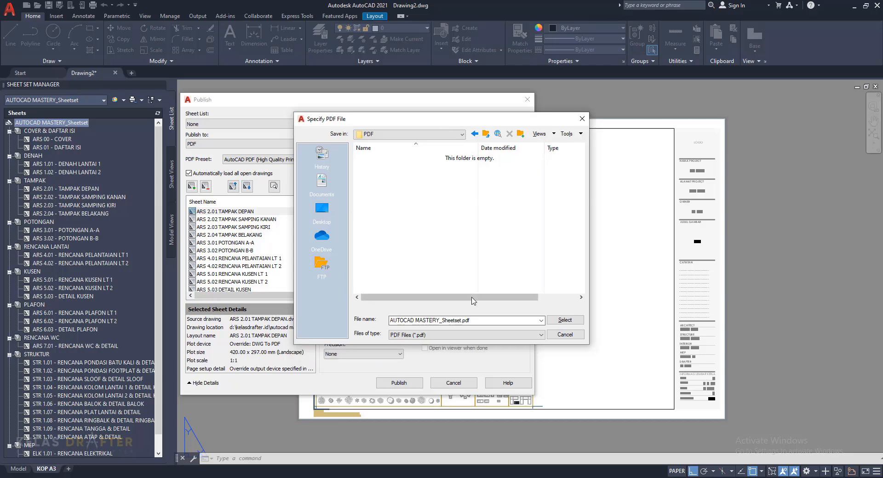
pyautogui.click(573, 320)
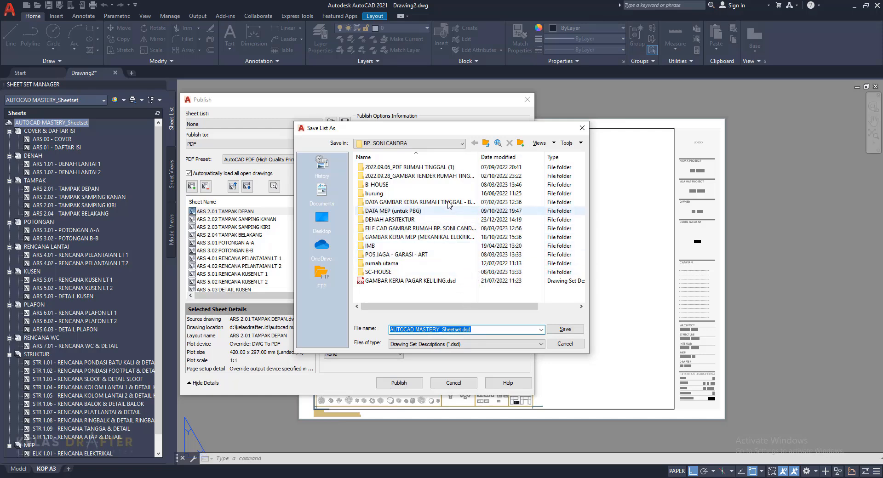
pyautogui.click(580, 129)
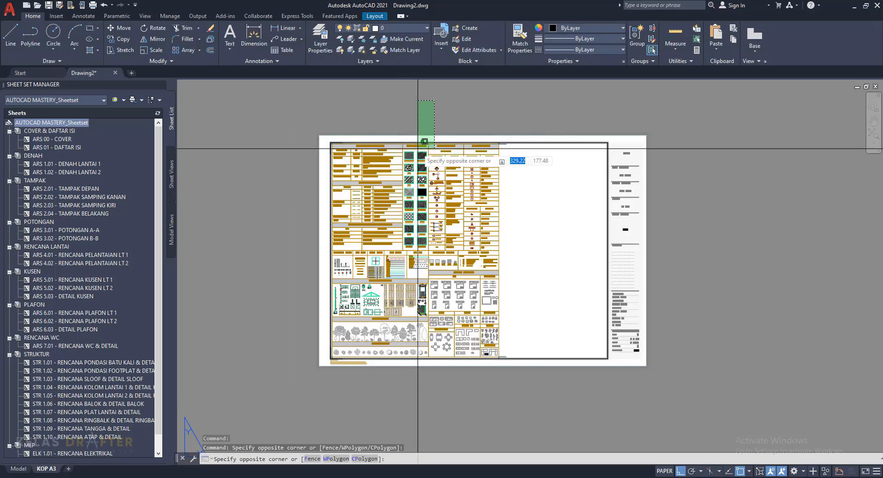
# Step: Open the Publish dialog for the AUTOCAD MASTERY_Sheetset sheet set and check its DWF publish options without changing them
pyautogui.click(425, 124)
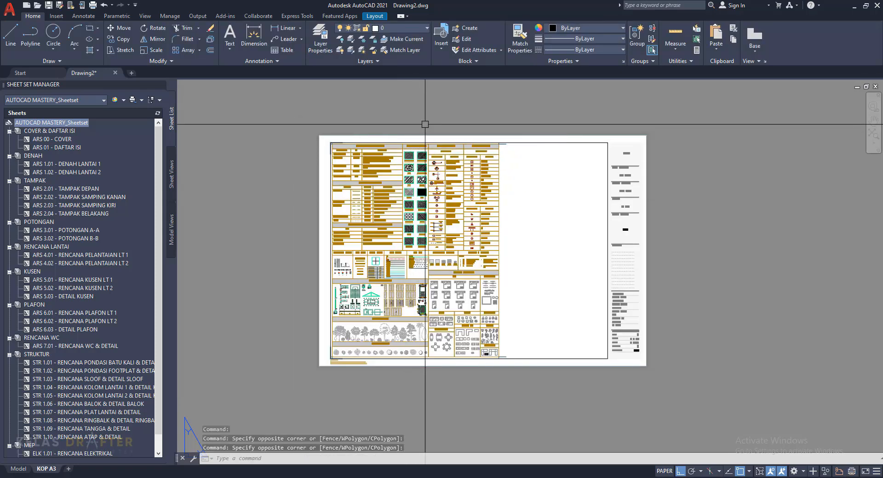
pyautogui.rightClick(78, 124)
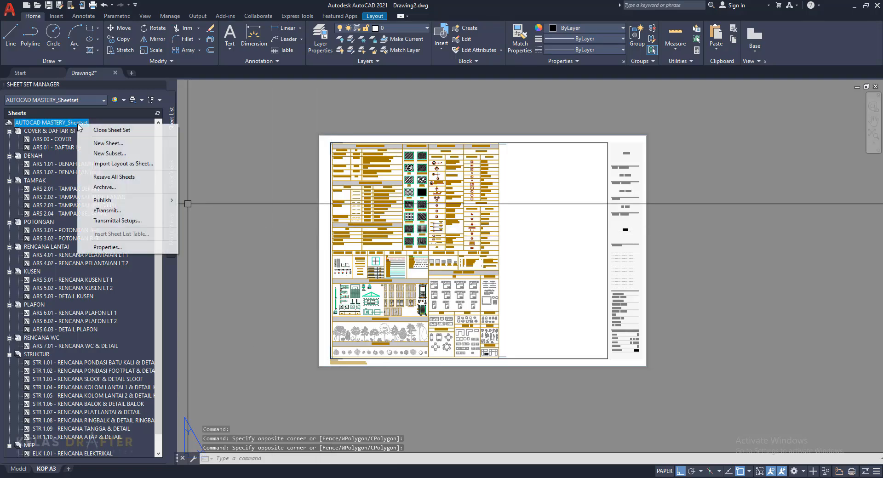
pyautogui.moveTo(178, 202)
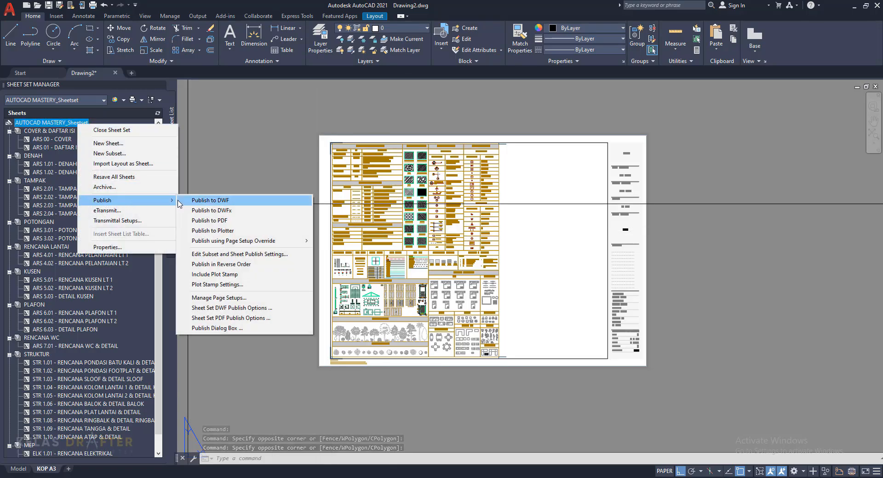
pyautogui.click(217, 328)
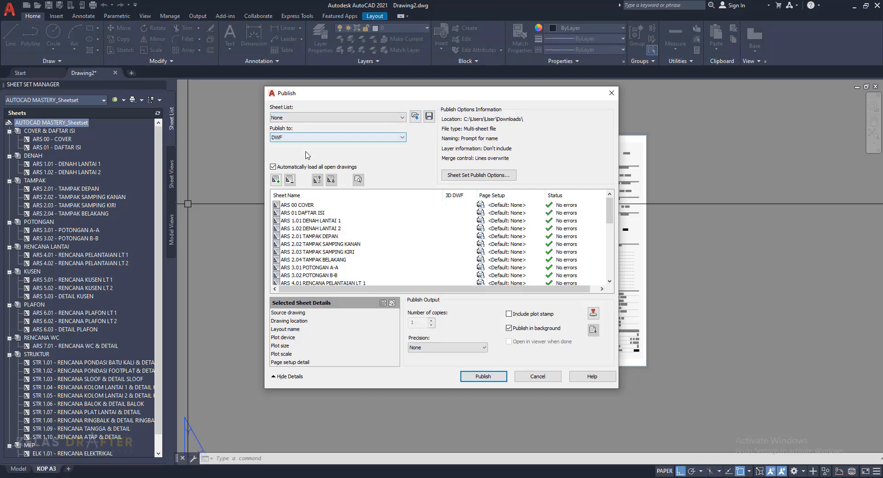
pyautogui.click(479, 175)
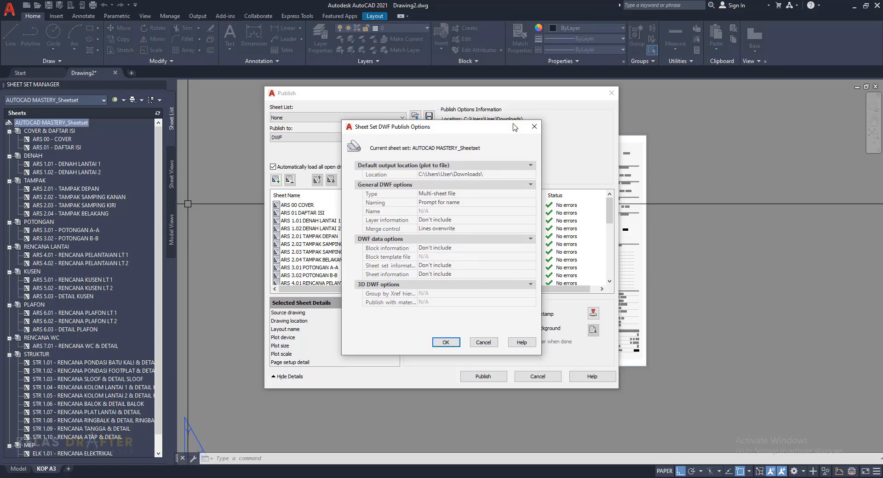
pyautogui.click(533, 126)
pyautogui.click(457, 174)
pyautogui.click(534, 127)
pyautogui.click(478, 178)
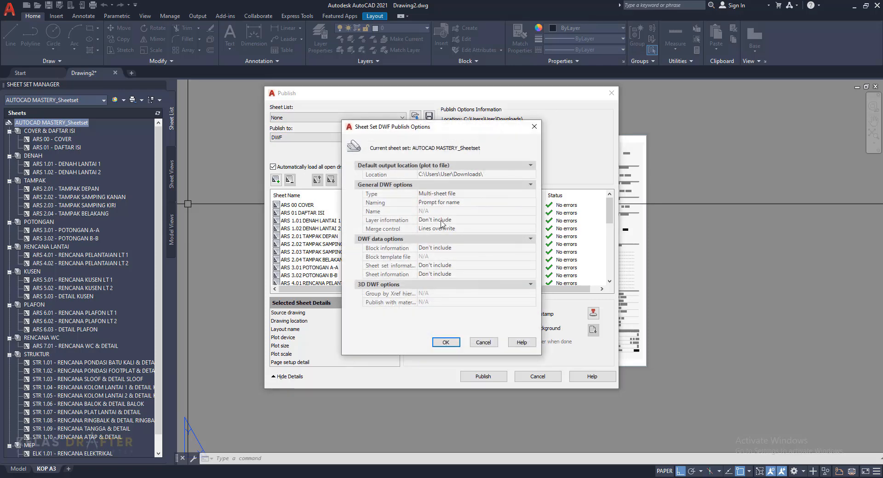
pyautogui.click(534, 127)
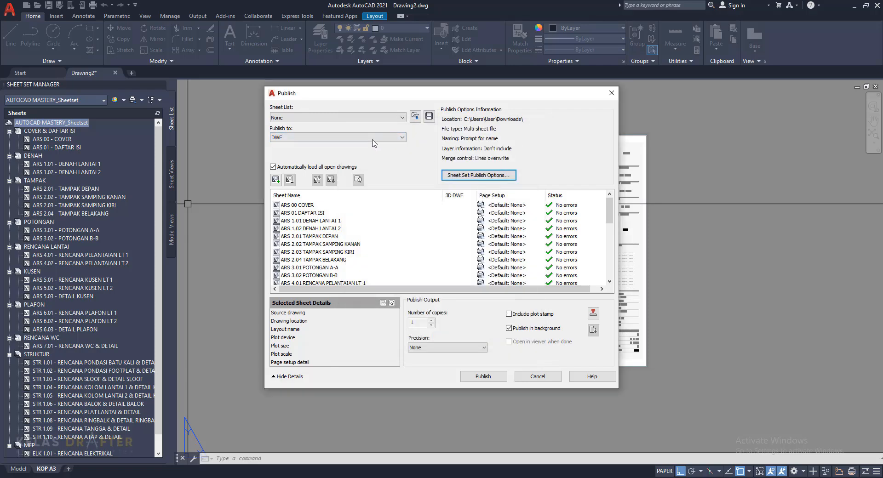
# Step: Set the publish format to PDF and review the list of sheets included for publishing
pyautogui.click(329, 138)
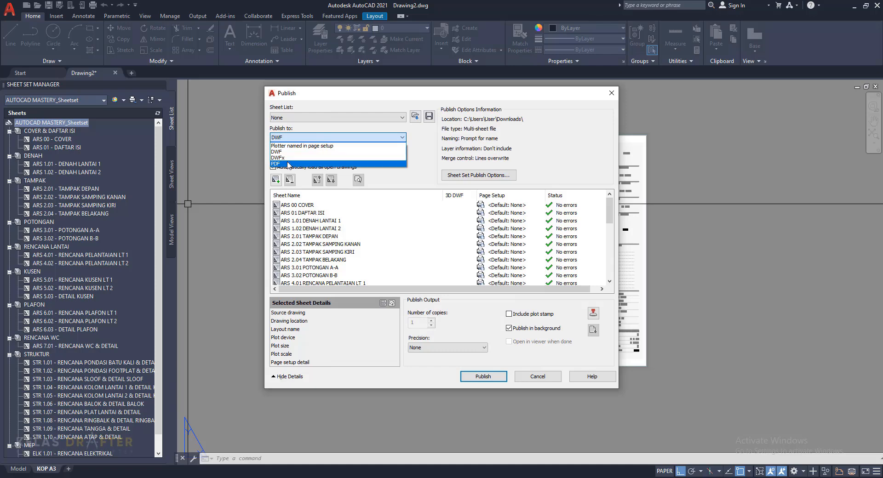
pyautogui.click(288, 164)
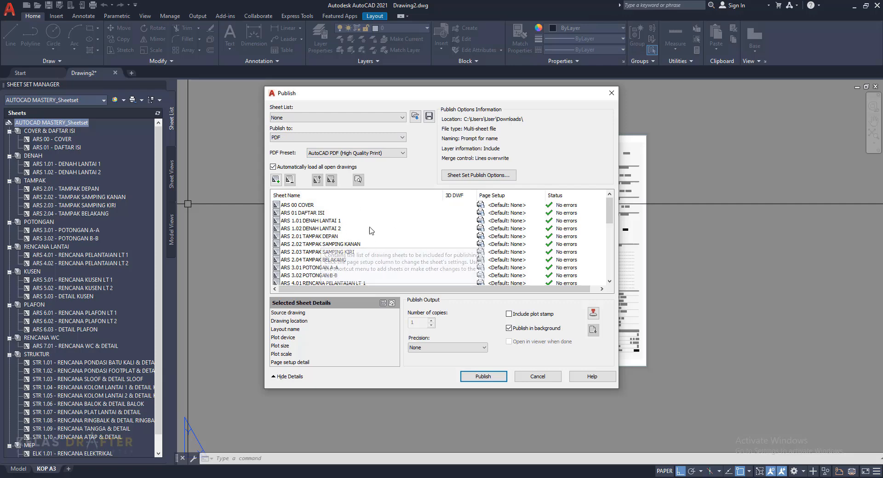
pyautogui.scroll(-4, 371, 240)
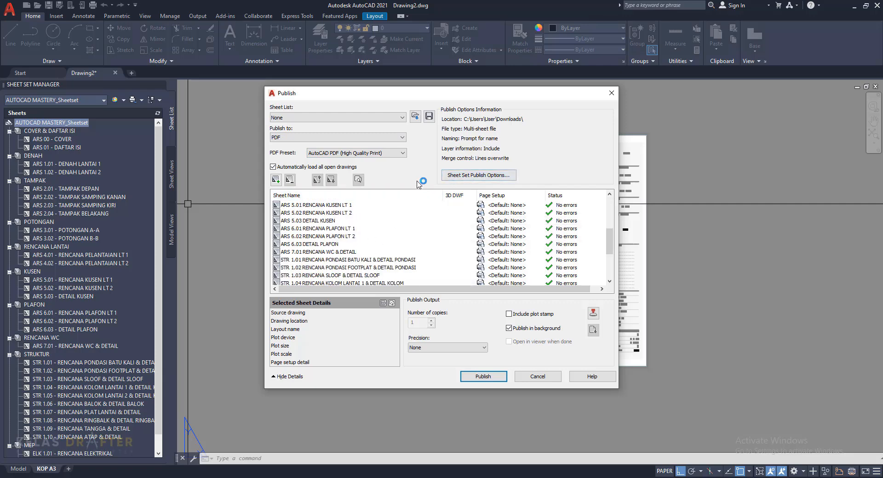
# Step: Try turning off Multi-sheet file in the sheet set's PDF publish options, restore it, and accept the options
pyautogui.click(501, 175)
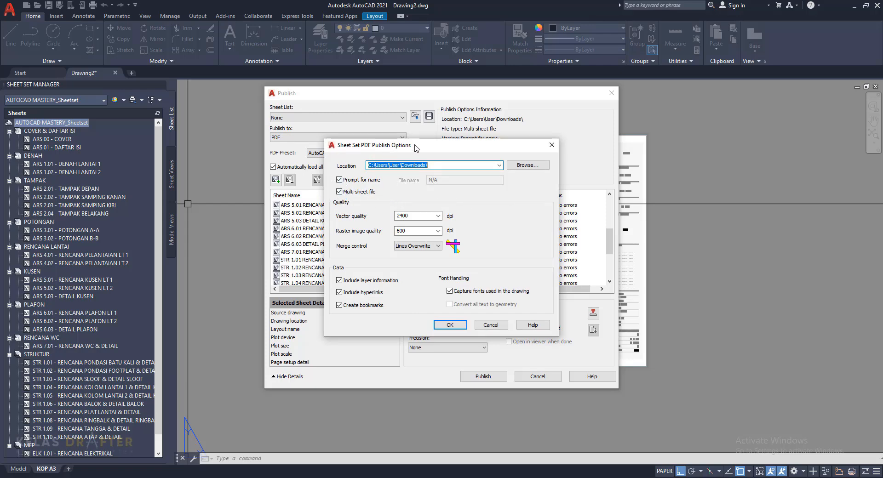
pyautogui.moveTo(416, 148); pyautogui.dragTo(433, 148)
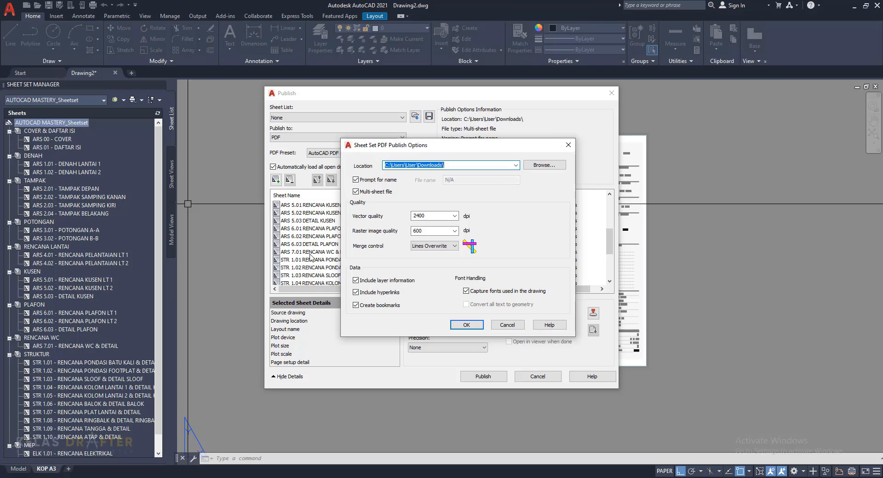
pyautogui.click(357, 193)
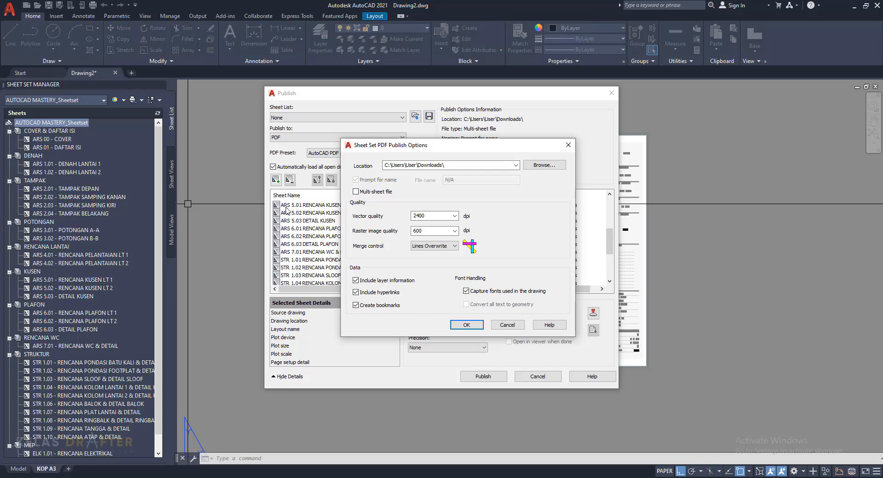
pyautogui.click(356, 192)
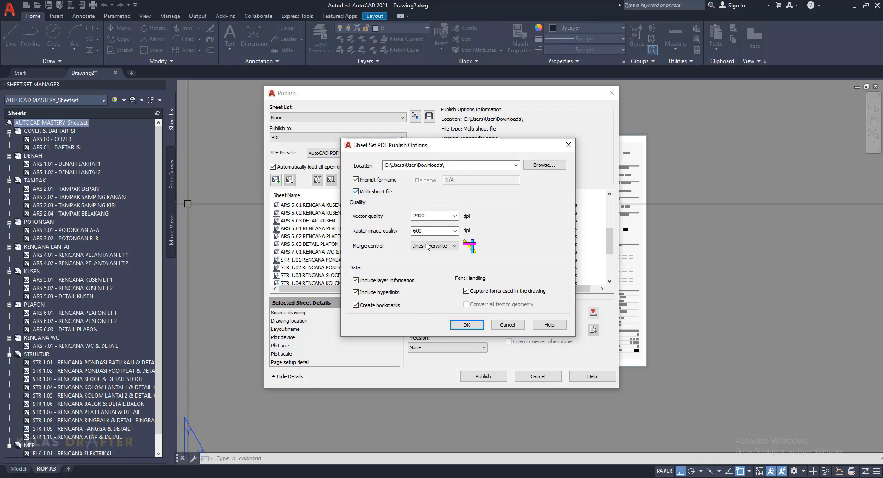
pyautogui.click(479, 323)
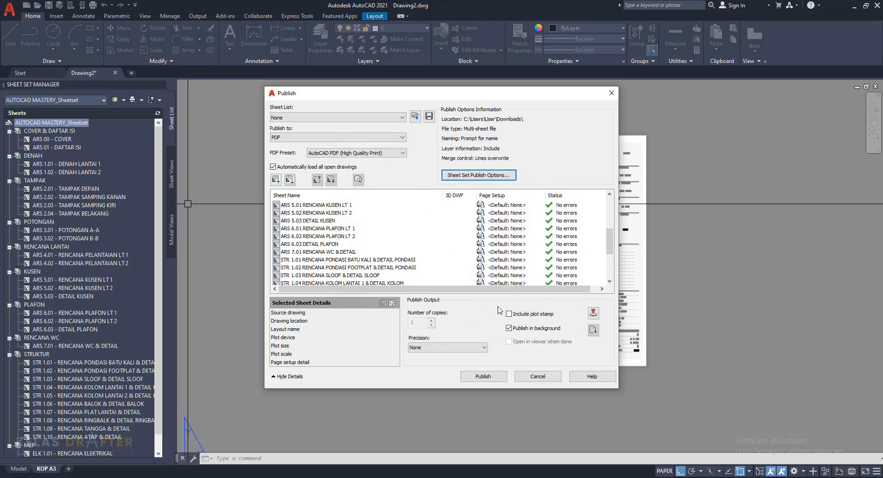
# Step: Try to publish the sheets as PDF from the Publish dialog, and close the dialog
pyautogui.click(484, 377)
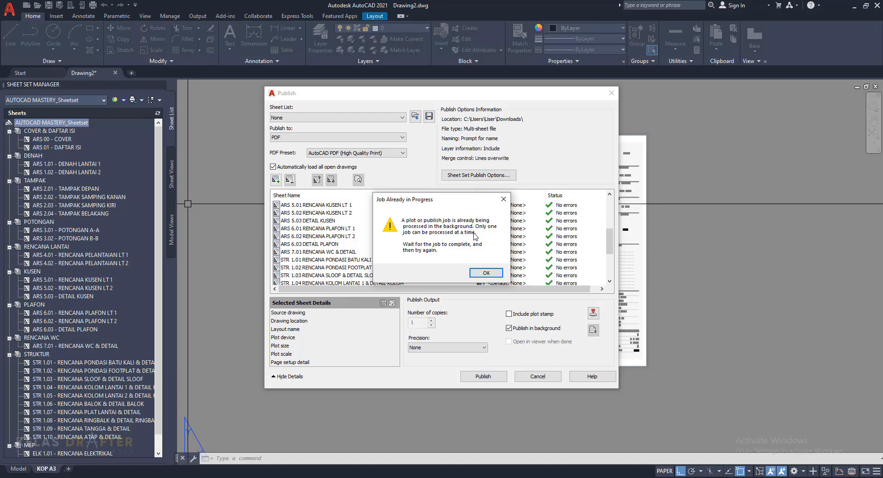
pyautogui.click(504, 199)
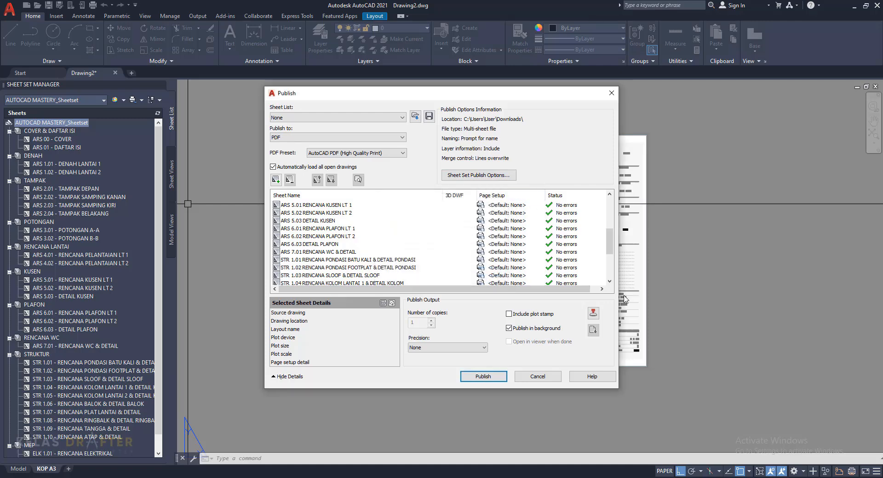
pyautogui.click(607, 94)
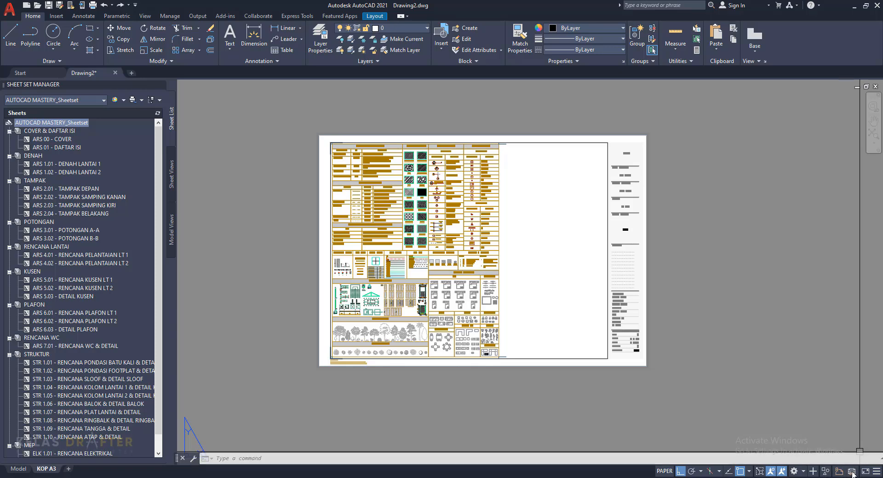
# Step: Check the background publish job's progress and compare it with the sheet list until the job completes
pyautogui.moveTo(852, 474)
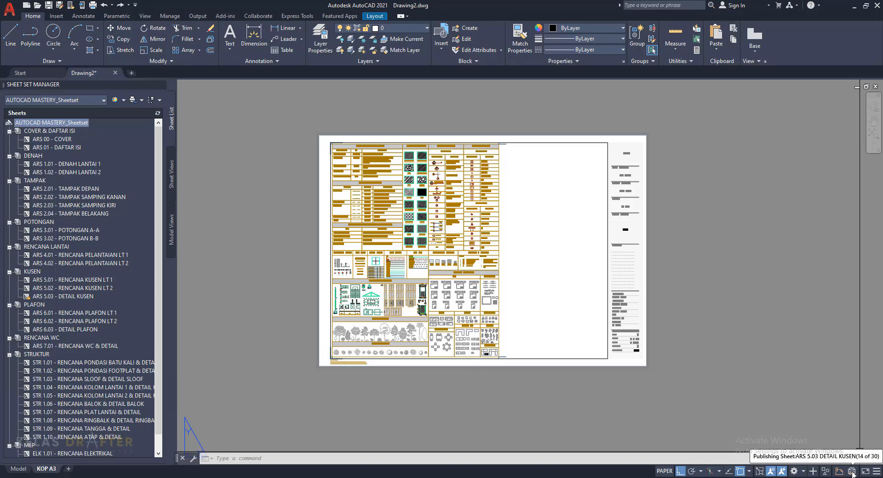
pyautogui.scroll(-1, 75, 273)
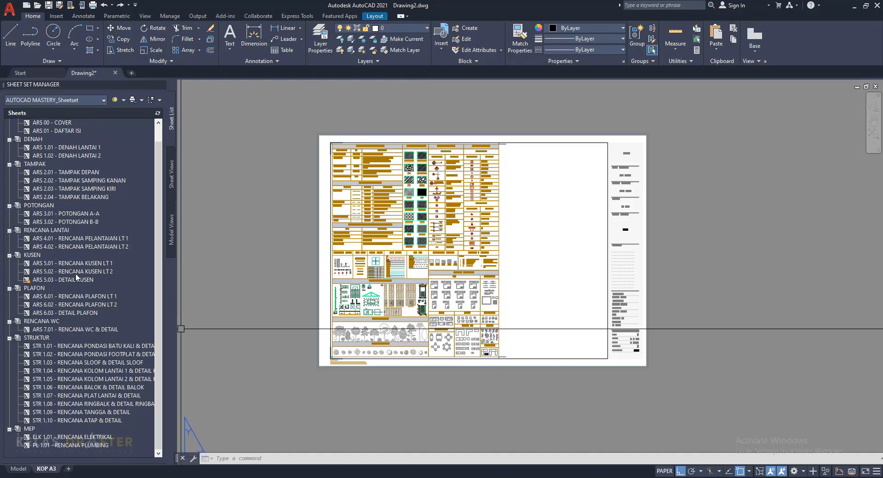
pyautogui.scroll(1, 72, 275)
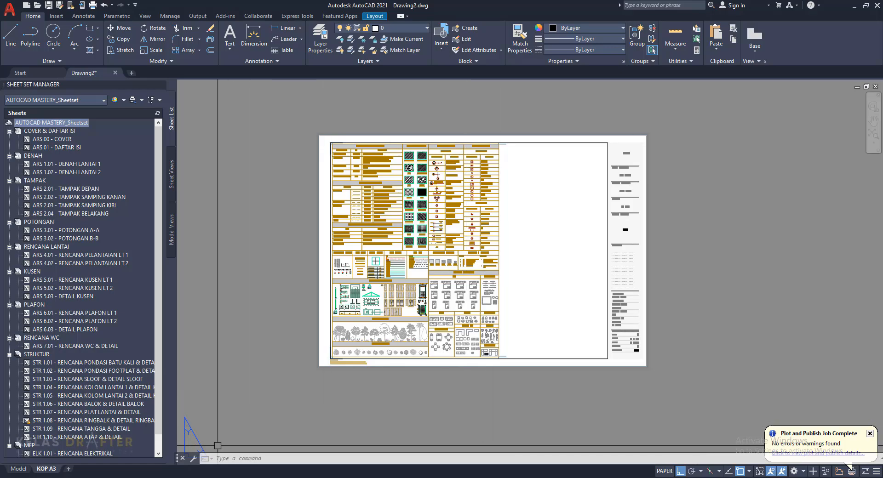
# Step: Switch to File Explorer and open AUTOCAD MASTERY_Sheetset.pdf from the project's PDF folder
pyautogui.click(211, 477)
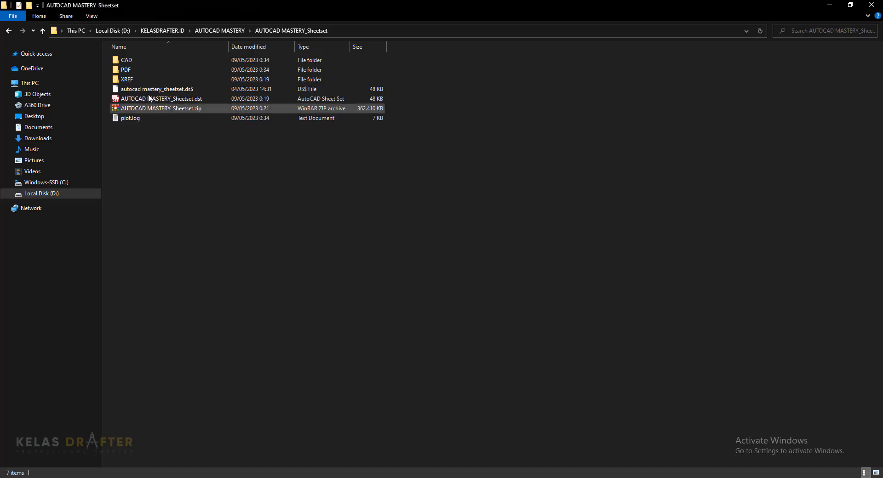
pyautogui.doubleClick(131, 70)
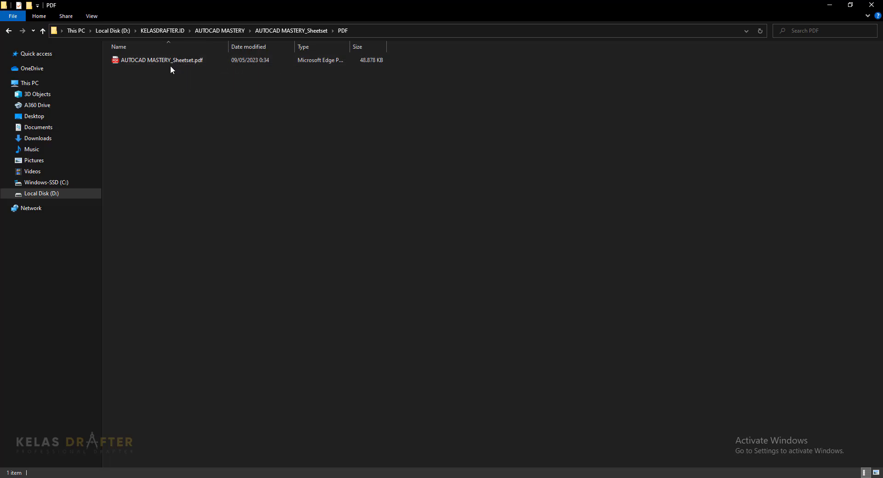
pyautogui.doubleClick(144, 63)
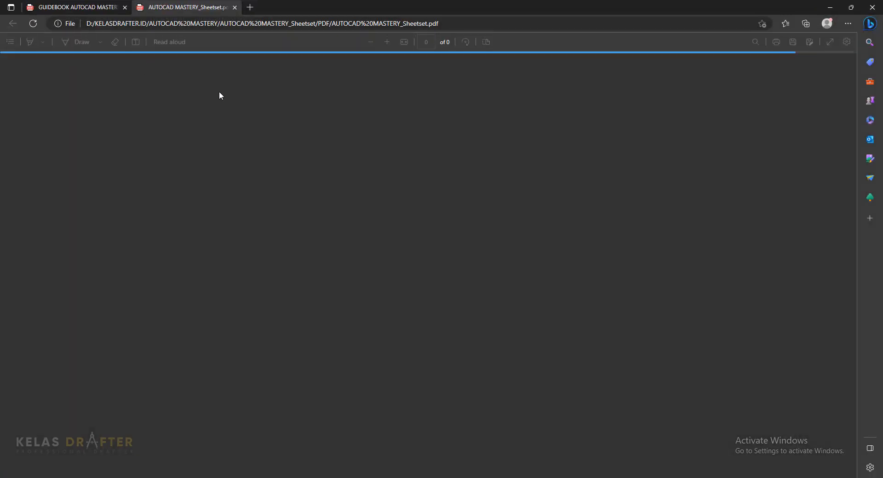
# Step: Examine the first pages of the published PDF, checking each title block's drawing title and sheet code, and minimize the viewer
pyautogui.scroll(-2, 321, 156)
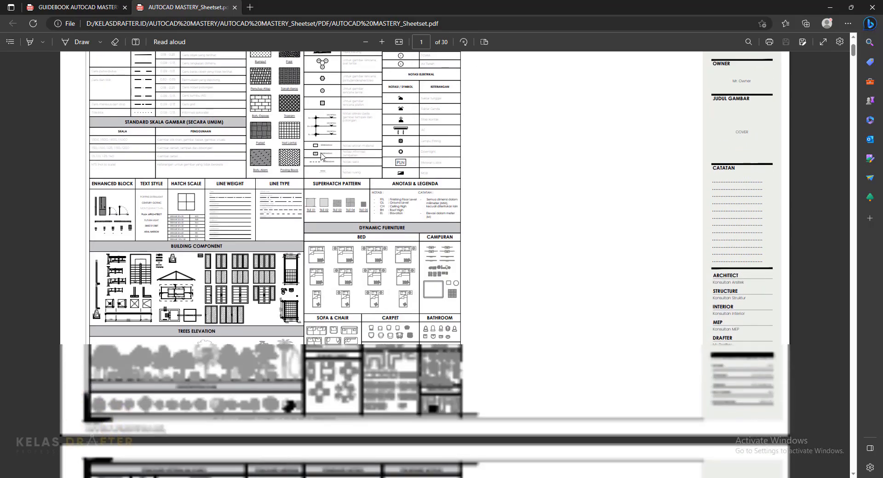
pyautogui.scroll(2, 322, 157)
pyautogui.scroll(-5, 338, 151)
pyautogui.scroll(4, 355, 146)
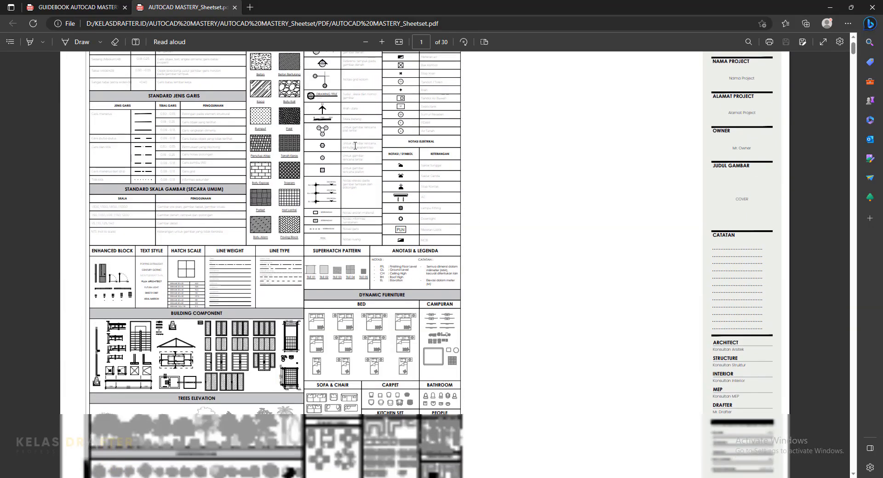
pyautogui.scroll(-2, 355, 145)
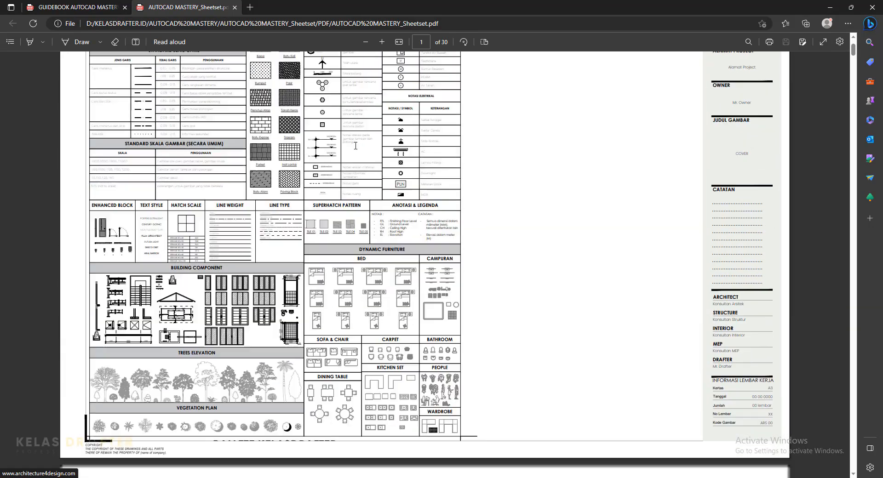
pyautogui.scroll(-4, 356, 146)
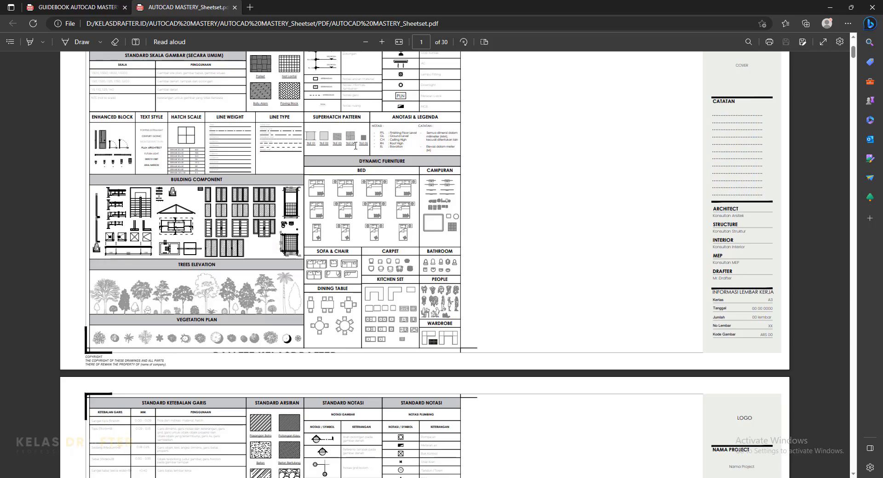
pyautogui.scroll(9, 356, 146)
pyautogui.scroll(-6, 748, 211)
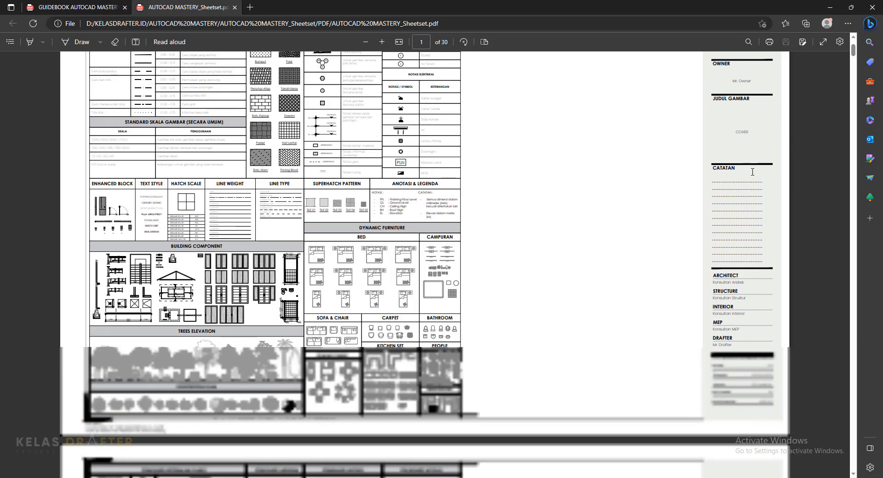
pyautogui.scroll(-20, 752, 172)
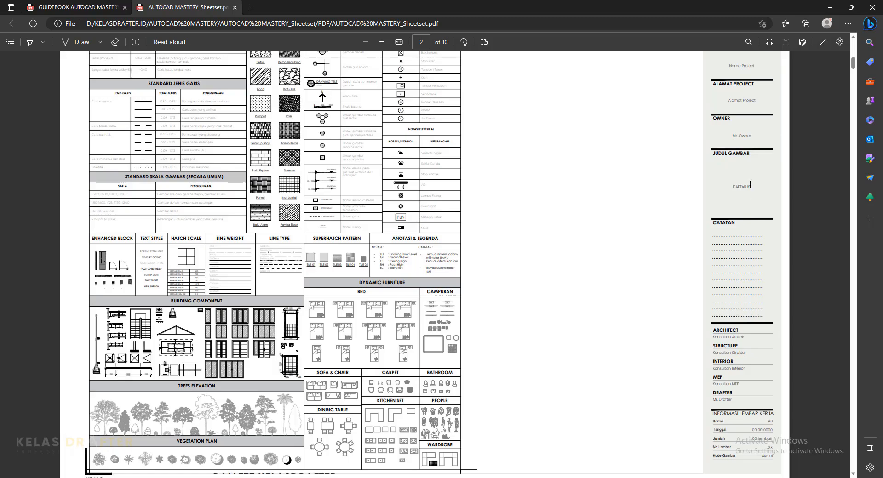
pyautogui.scroll(-20, 750, 184)
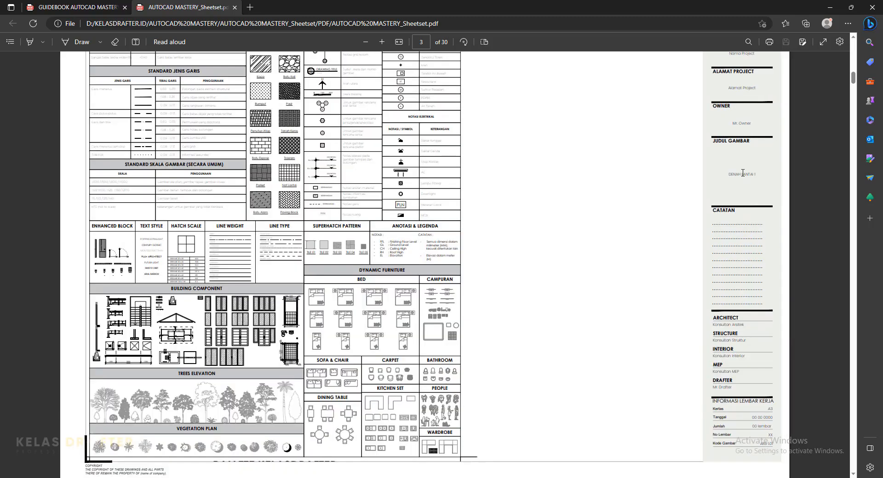
pyautogui.scroll(-20, 742, 173)
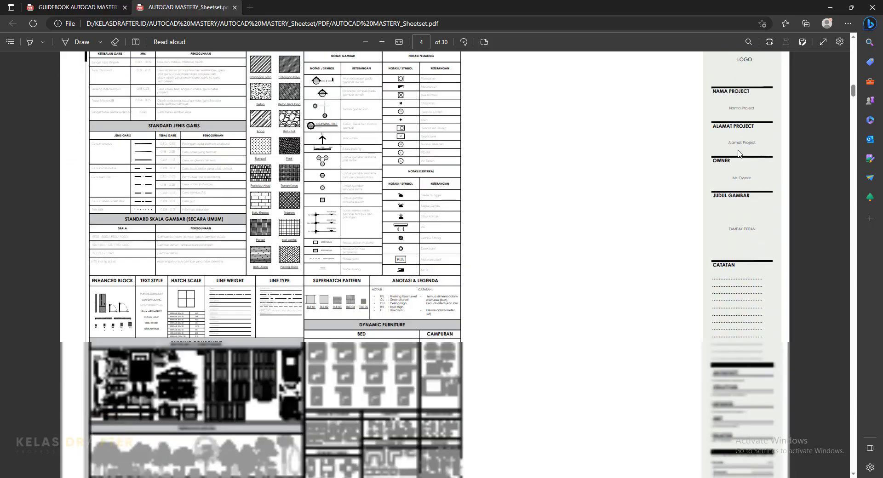
pyautogui.scroll(-3, 759, 230)
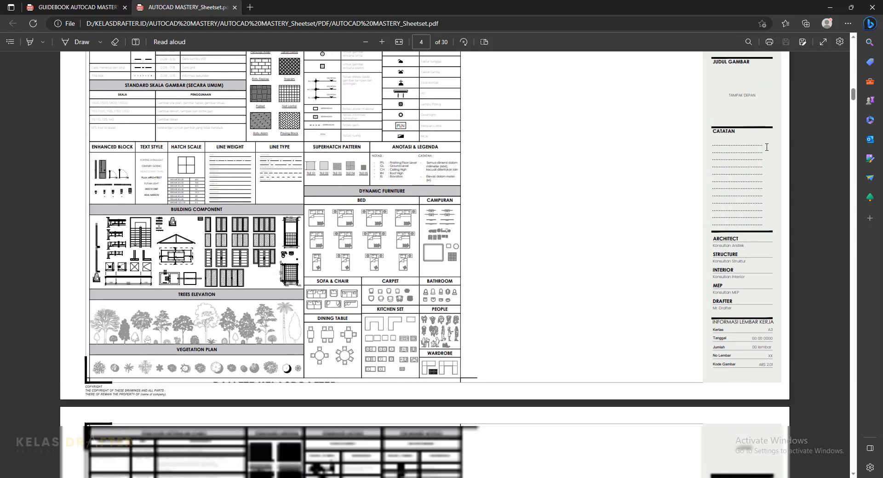
pyautogui.scroll(-7, 767, 147)
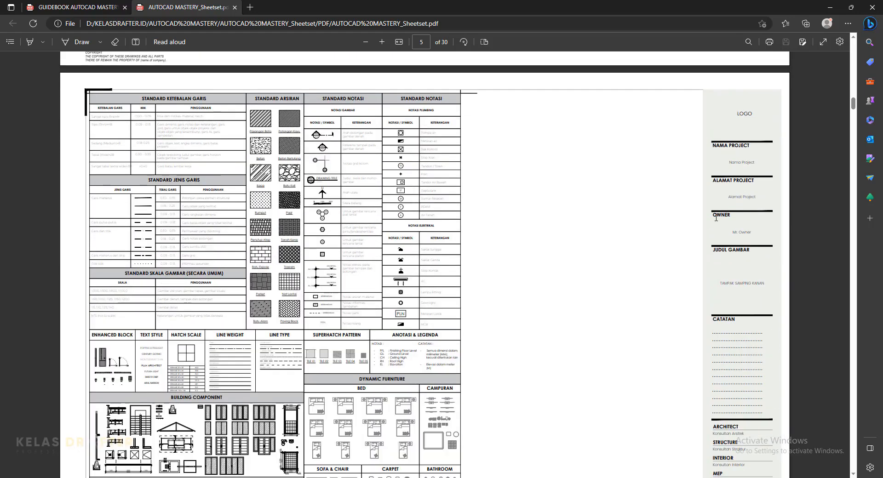
pyautogui.click(831, 8)
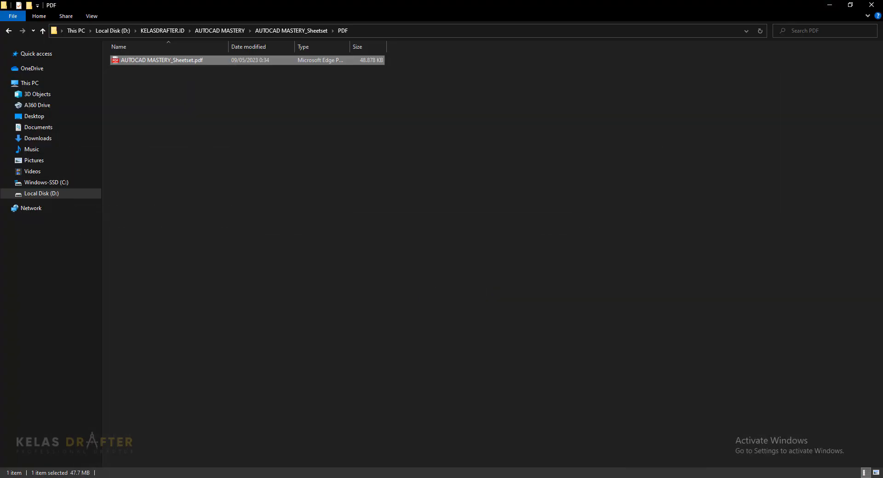
# Step: Open AUTOCAD MASTERY_Sheetset.pdf from the PDF folder again, view the drawing standards sheet on page 5, and minimize the viewer
pyautogui.click(350, 477)
pyautogui.doubleClick(173, 63)
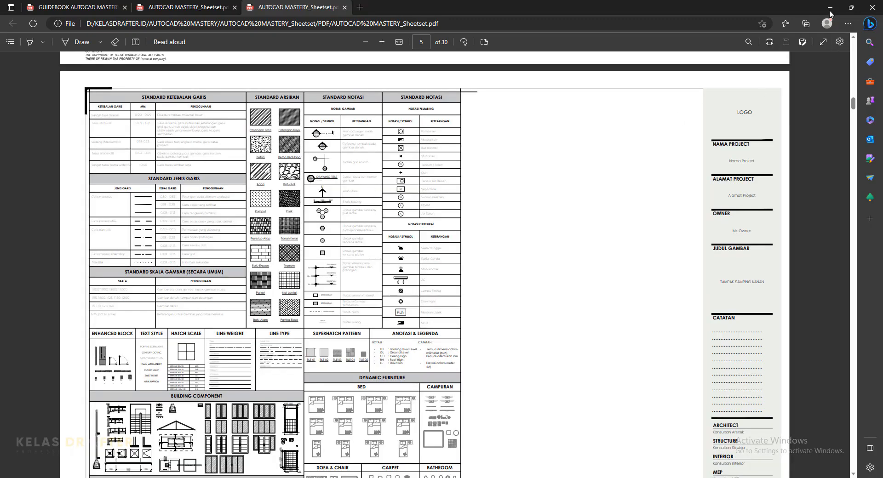
pyautogui.click(830, 12)
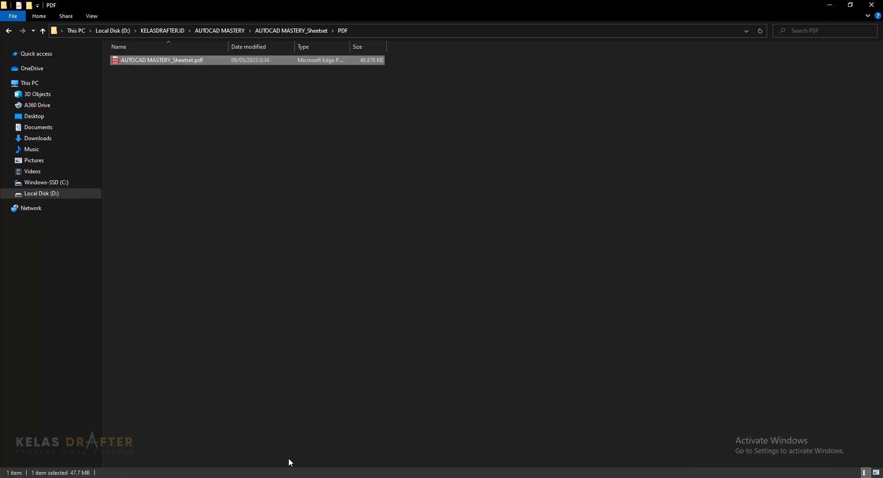
# Step: Switch to the AutoCAD Mastery guidebook PDF in Edge and review the topic lists of Day 09 Lesson 12 and Day 10 Lesson 13
pyautogui.click(197, 477)
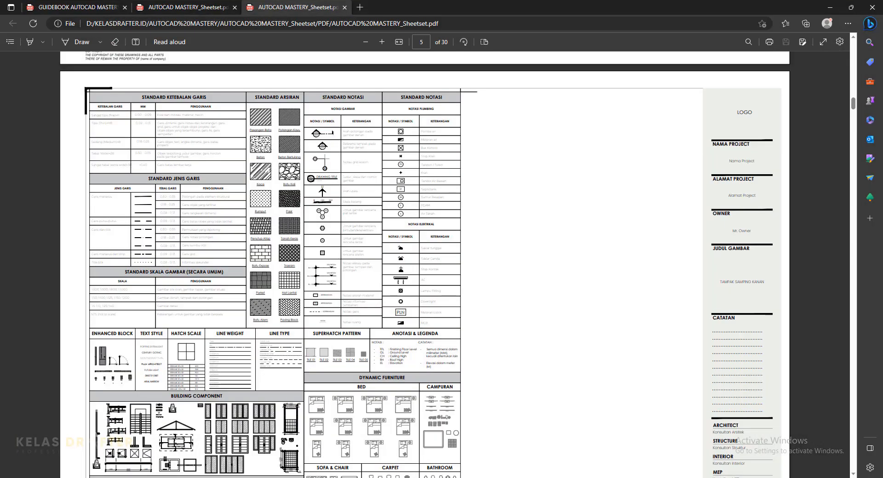
pyautogui.click(195, 477)
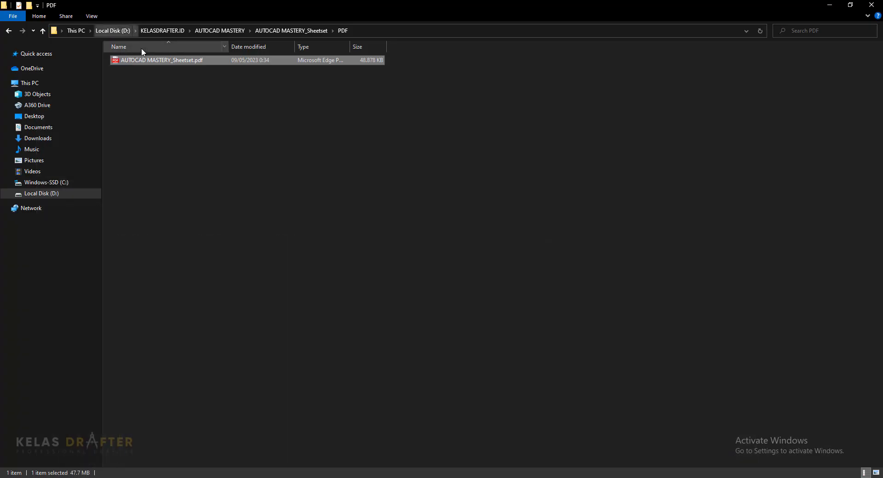
pyautogui.click(195, 477)
pyautogui.click(69, 7)
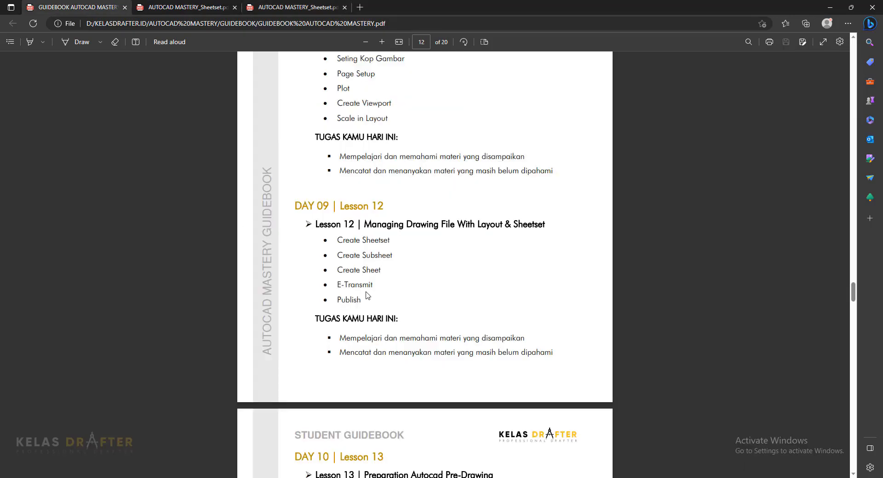
pyautogui.scroll(-2, 368, 296)
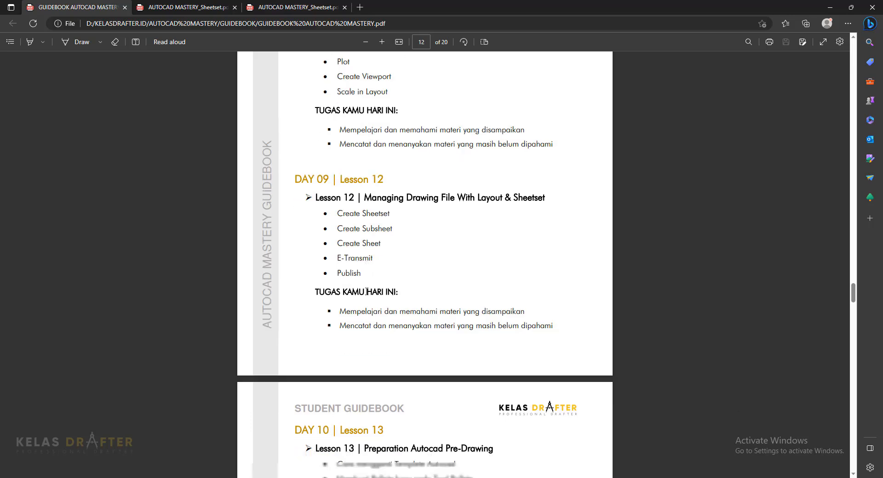
pyautogui.scroll(-3, 375, 244)
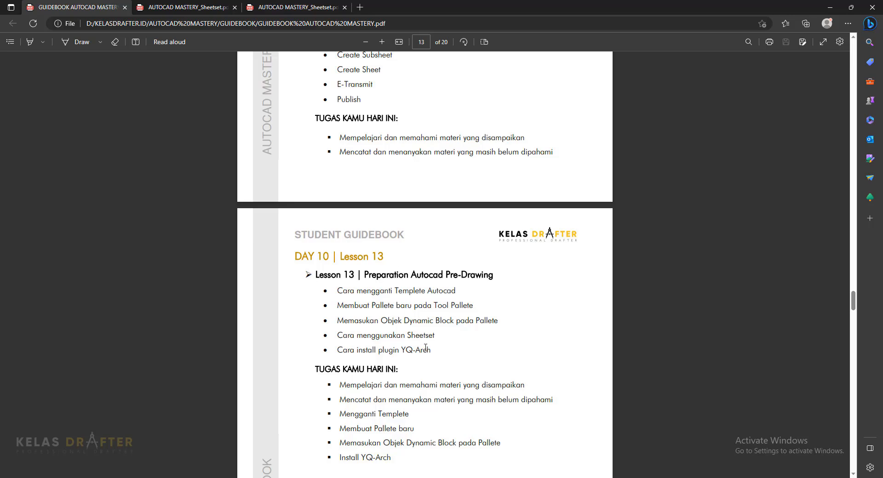
pyautogui.scroll(5, 420, 335)
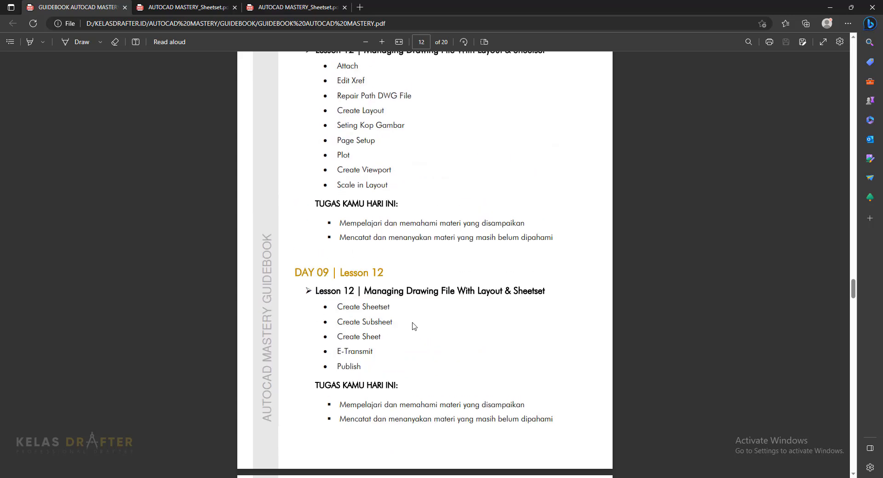
pyautogui.scroll(-2, 363, 298)
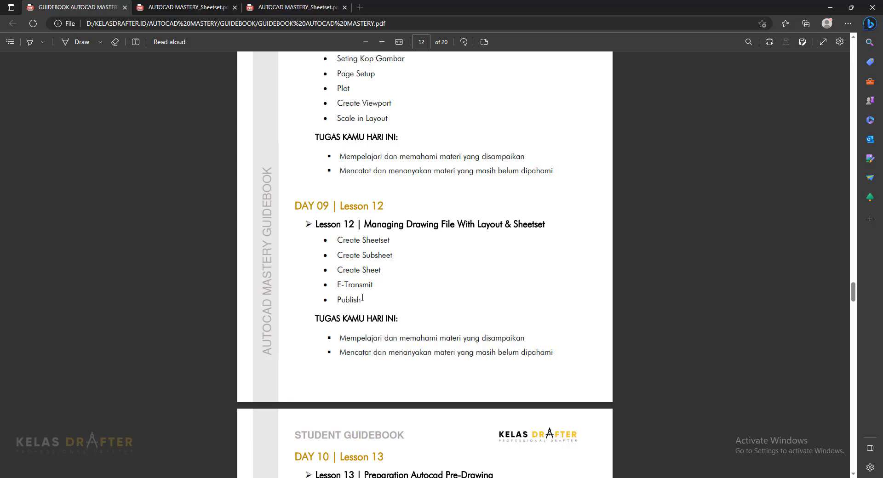
pyautogui.scroll(-5, 362, 297)
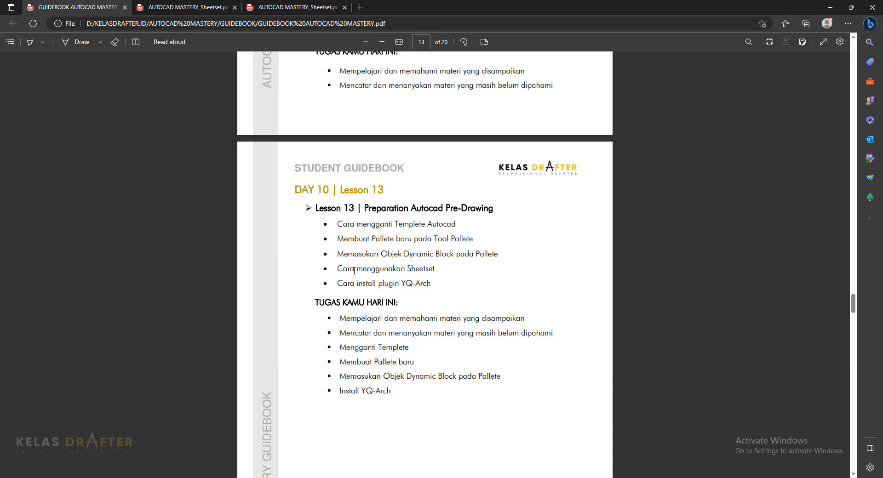
pyautogui.scroll(6, 354, 270)
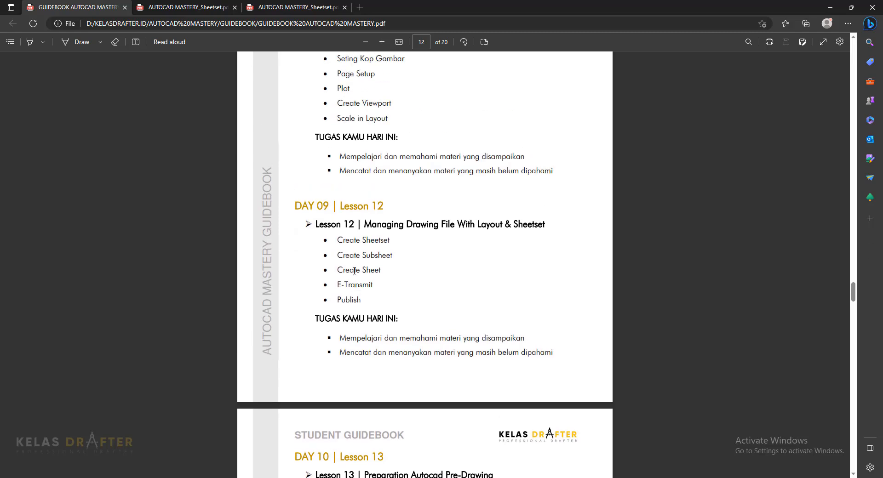